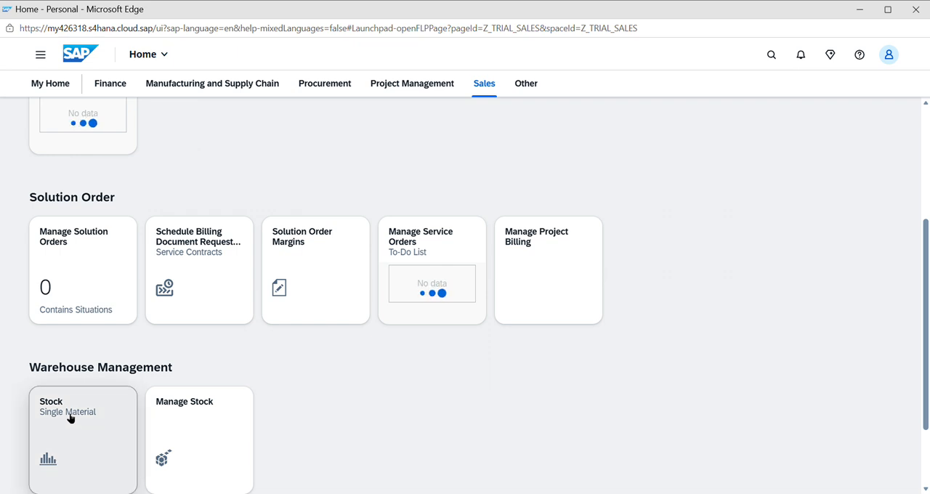
# Look up the stock of material FG233 in the Stock - Single Material app
pyautogui.click(73, 422)
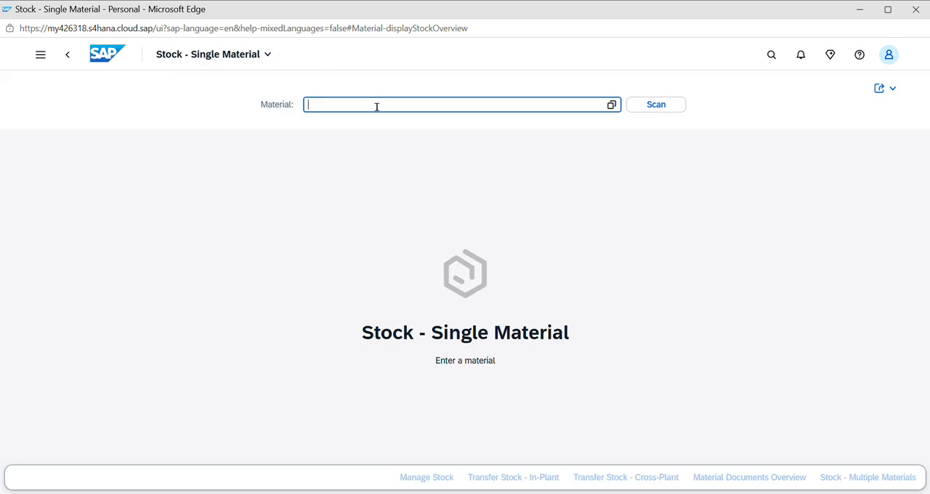
pyautogui.write('fg233')
pyautogui.press('Return')
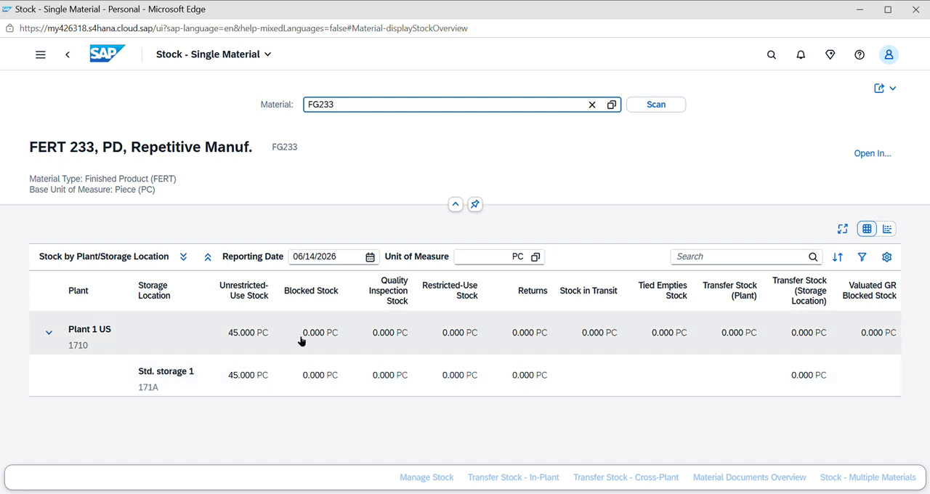
# Search for va01 and open the Create Sales Documents app
pyautogui.click(810, 54)
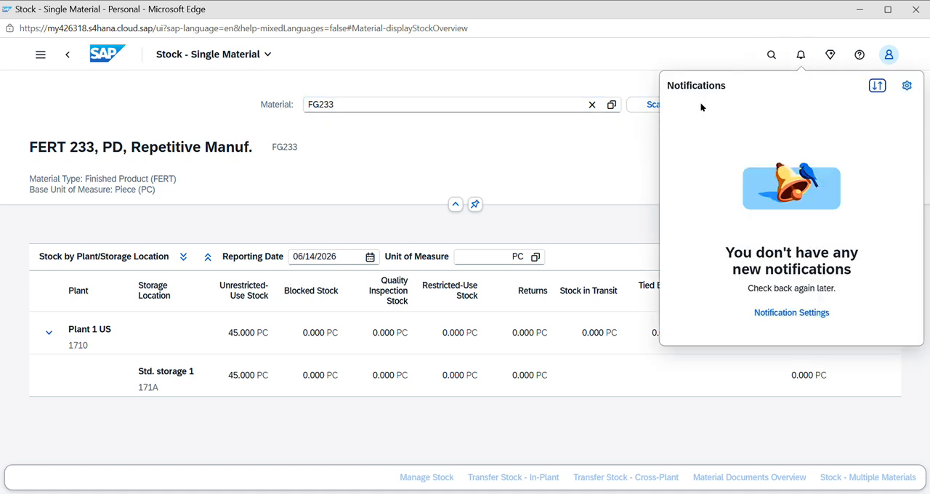
pyautogui.click(771, 56)
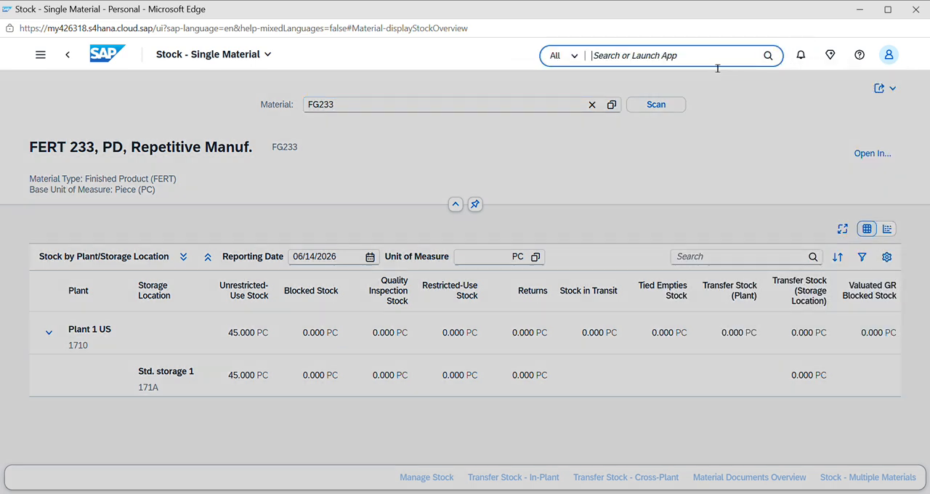
pyautogui.write('va01')
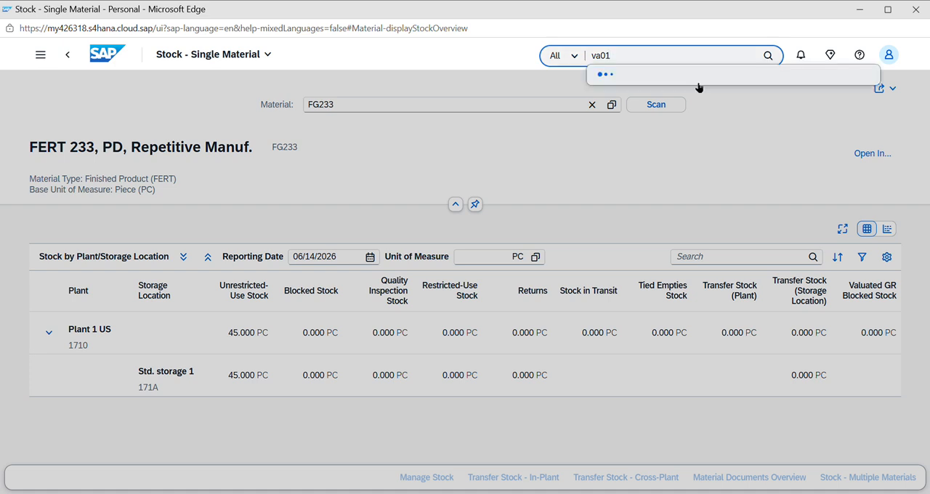
pyautogui.click(670, 107)
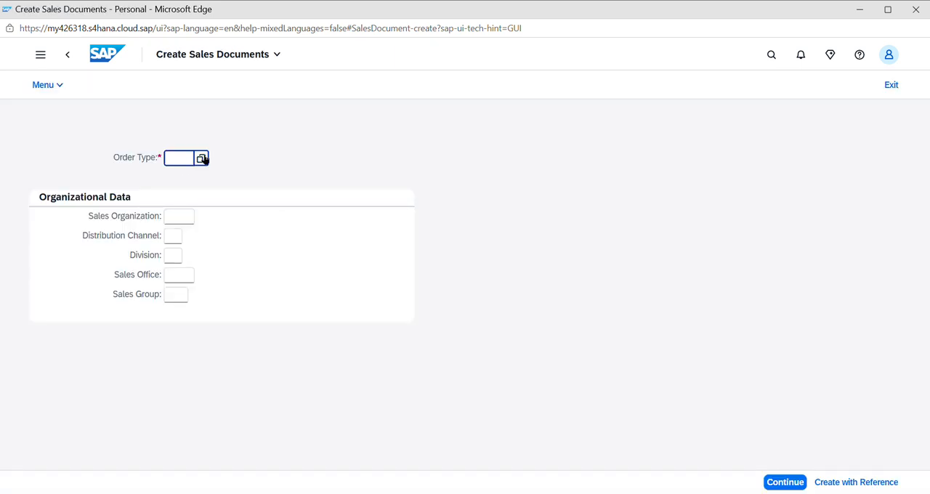
# Choose OR (Standard Order) as the order type from the value list
pyautogui.click(202, 158)
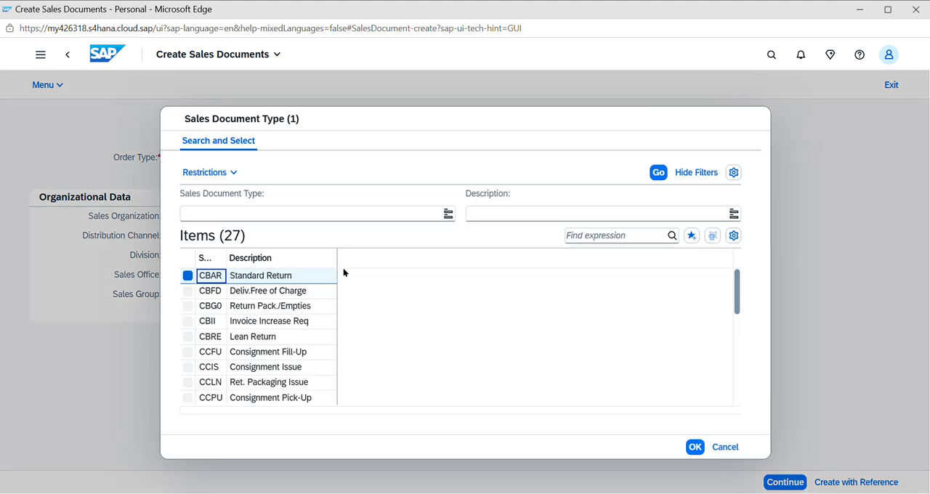
pyautogui.moveTo(736, 290); pyautogui.dragTo(752, 410)
pyautogui.click(276, 398)
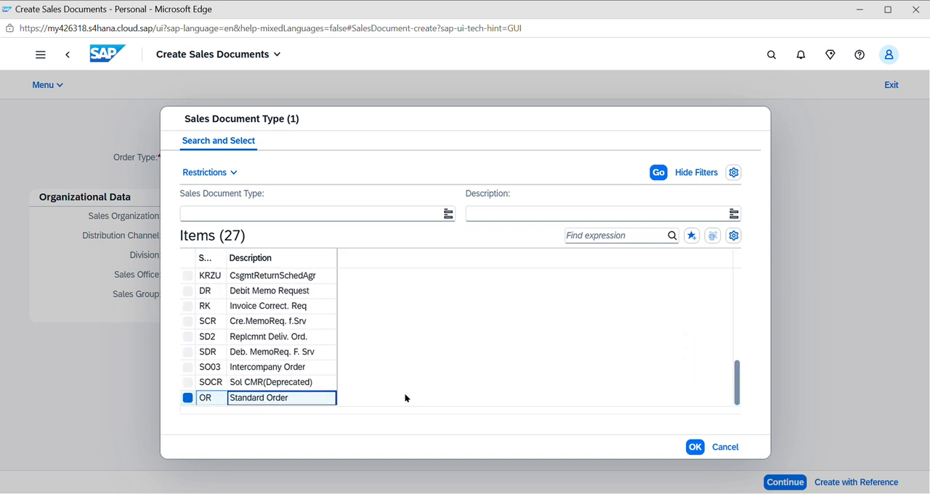
pyautogui.click(694, 446)
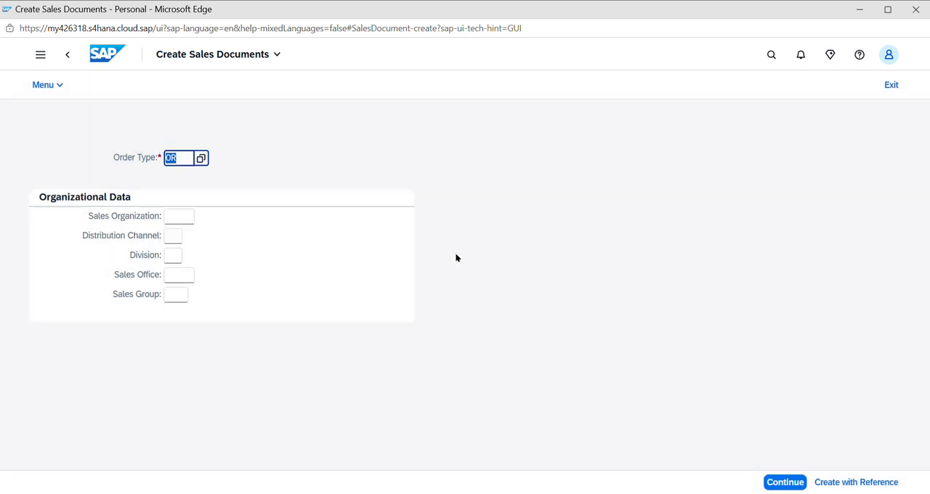
# Select sales organization 1710 (Dom. Sales Org US) and continue to the standard order overview
pyautogui.click(175, 214)
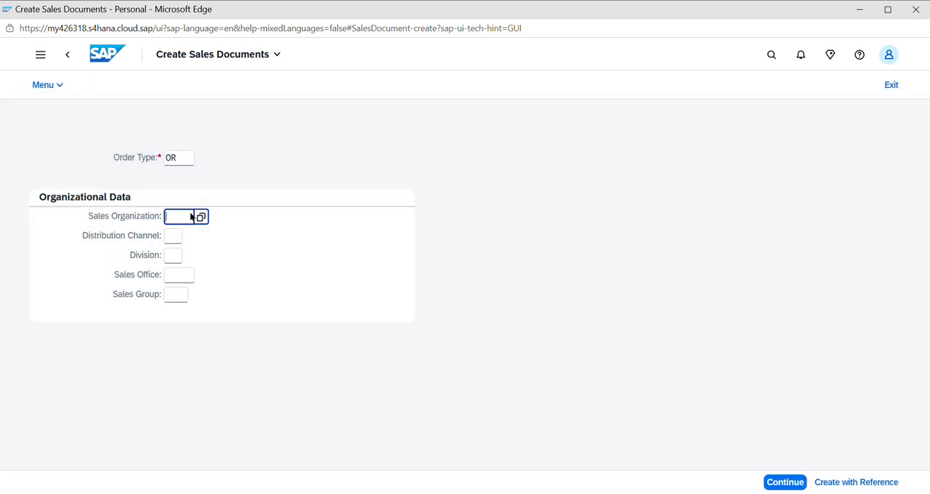
pyautogui.click(210, 217)
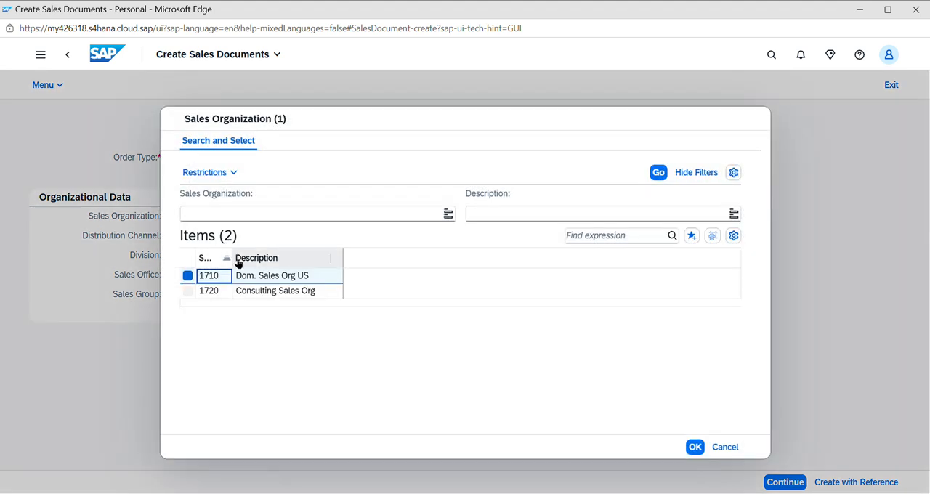
pyautogui.click(697, 447)
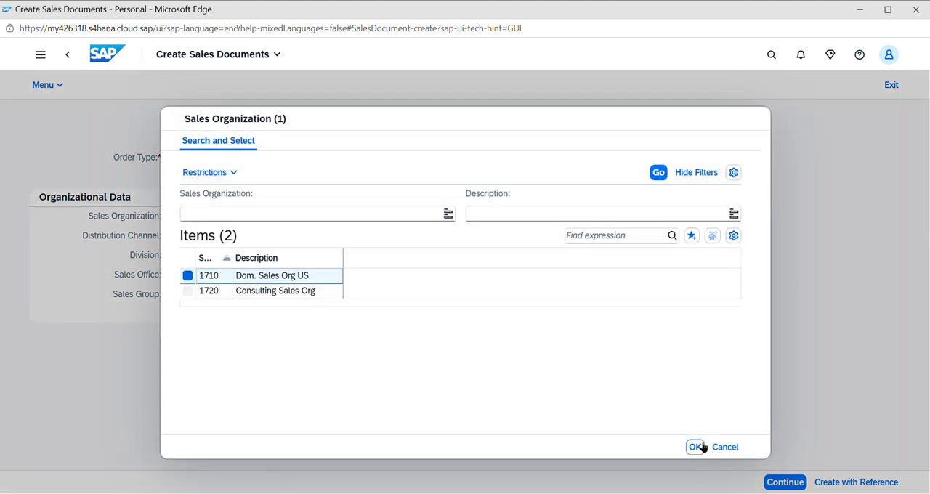
pyautogui.click(786, 483)
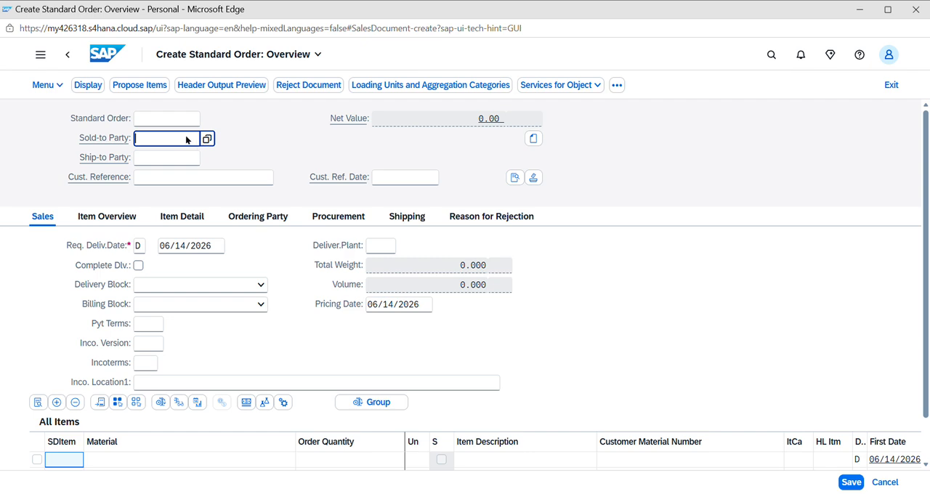
# Select the customer Silverstar Corp. as the sold-to party of the standard order
pyautogui.write('7')
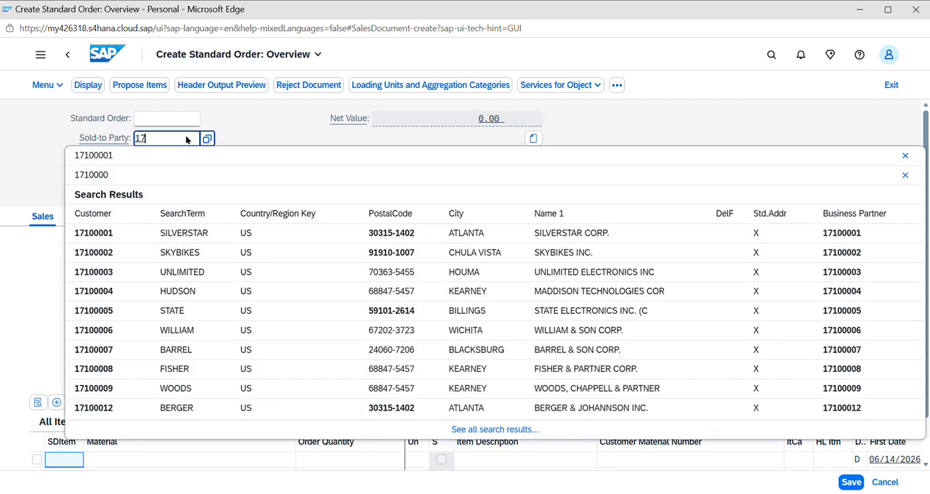
pyautogui.write('1')
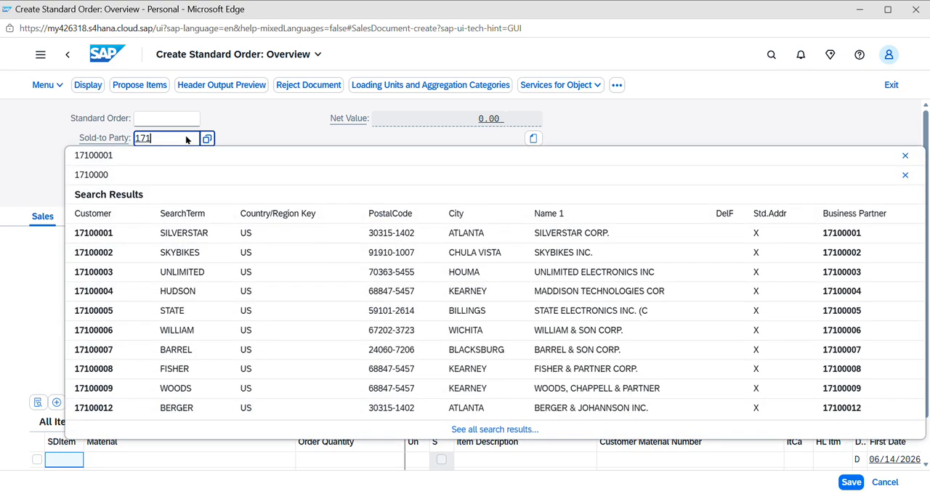
pyautogui.click(170, 233)
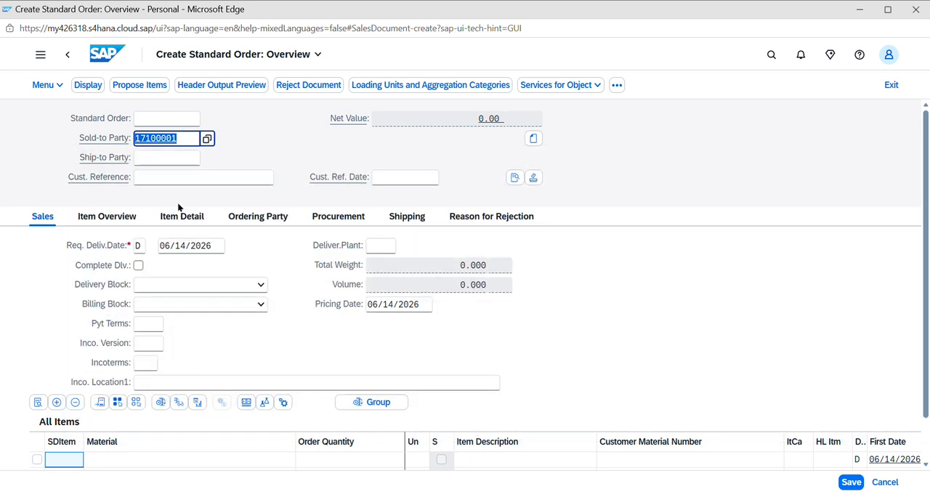
pyautogui.press('Return')
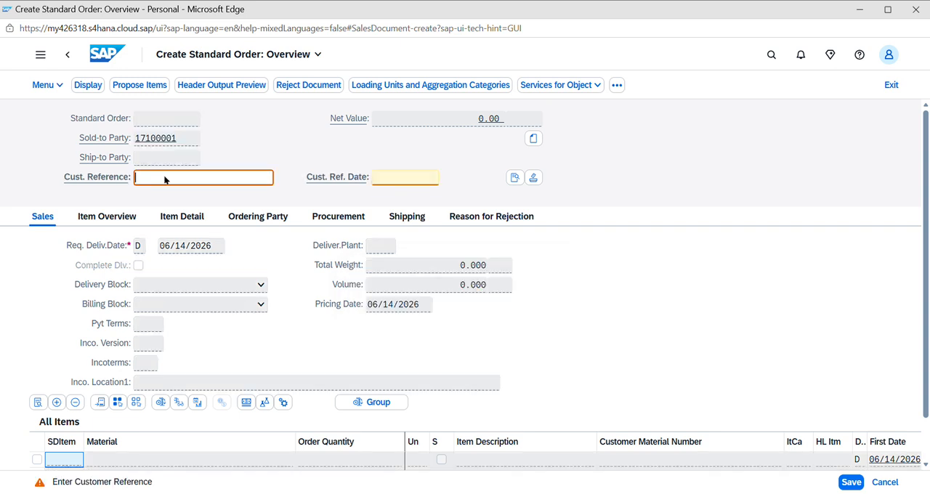
# Enter the customer reference "test sap 1" with the customer reference date 06/14/2026
pyautogui.write('test sap 1')
pyautogui.press('Tab')
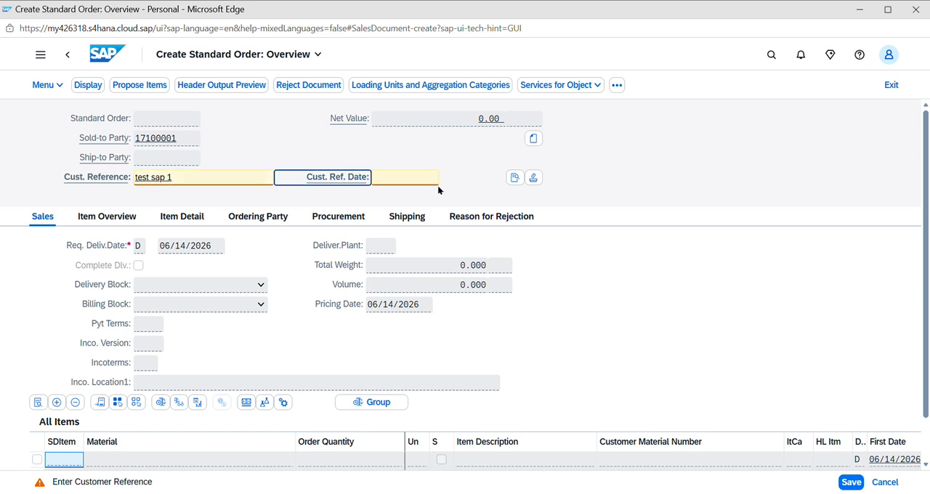
pyautogui.click(405, 180)
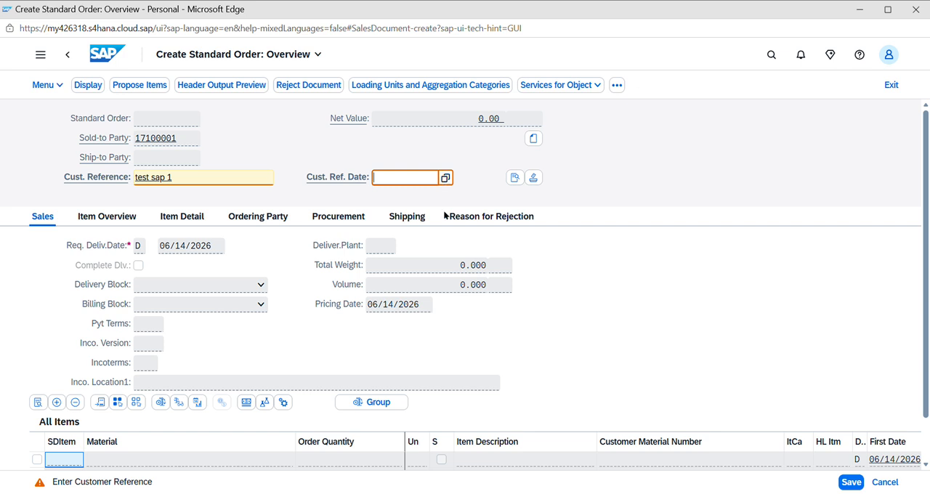
pyautogui.press('Return')
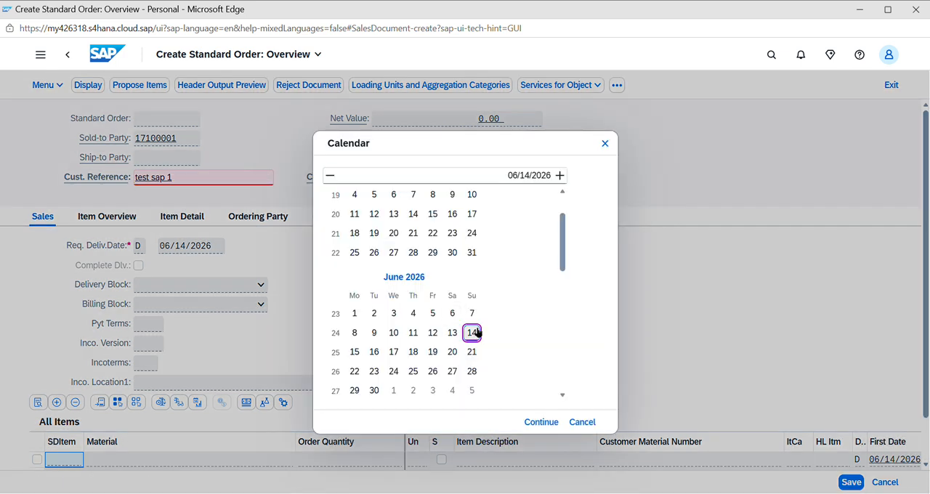
pyautogui.click(539, 424)
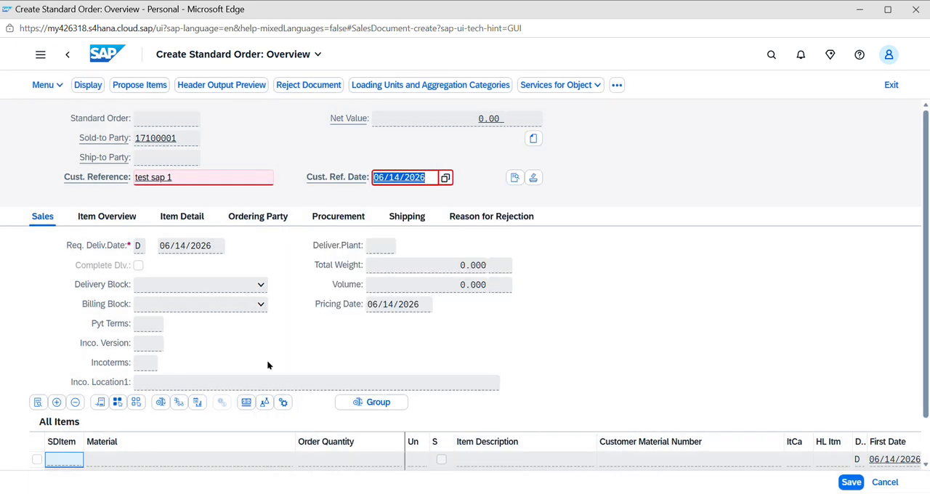
pyautogui.press('Return')
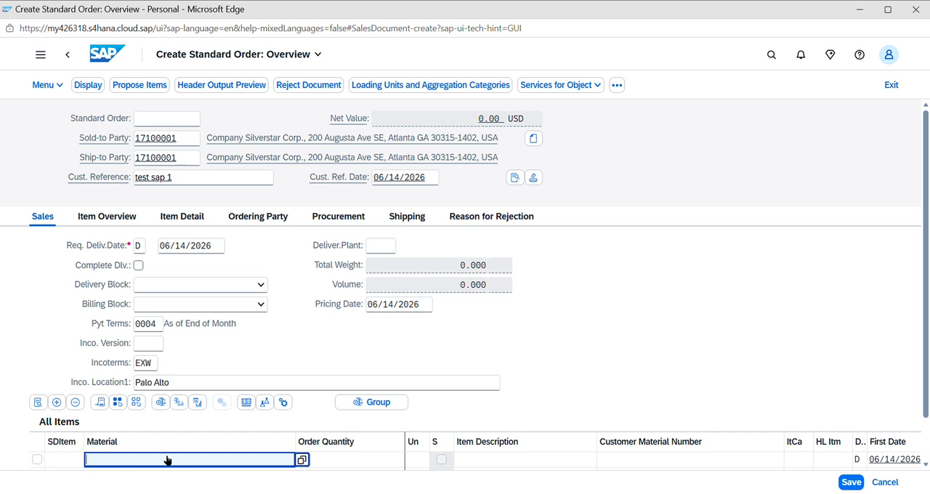
# Add material FG233 as the first order item with an order quantity of 15
pyautogui.write('fg233')
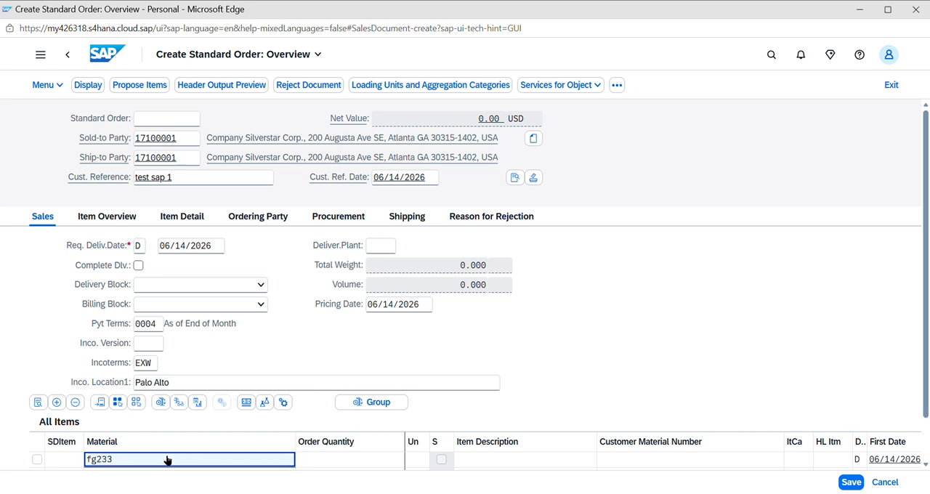
pyautogui.press('Return')
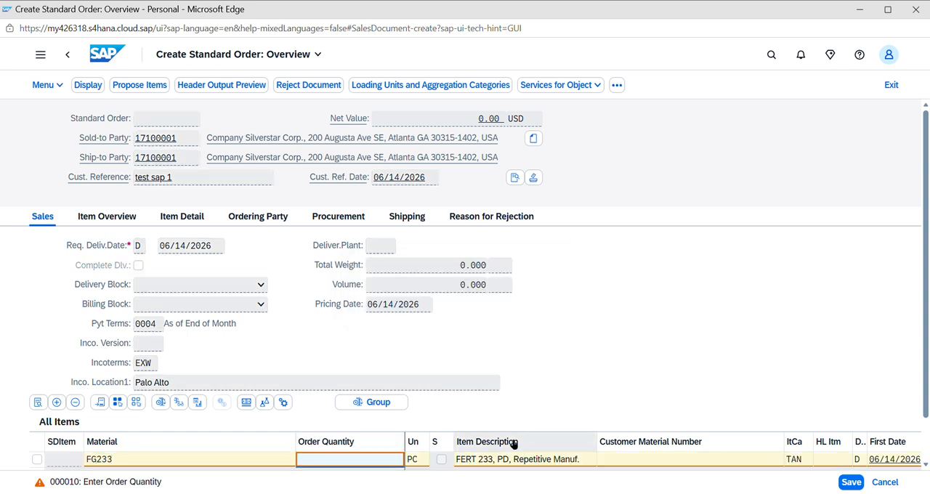
pyautogui.write('15')
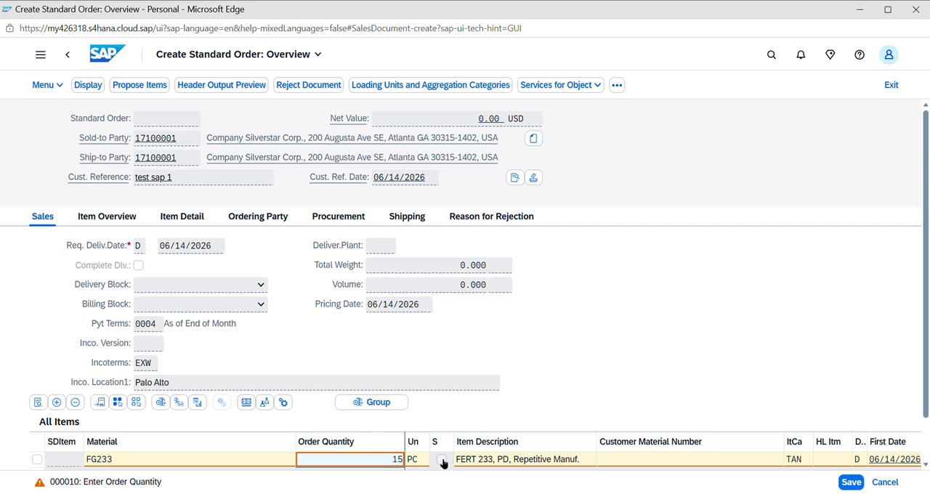
# Enter "test sap123" as the customer material number of the FG233 item
pyautogui.click(624, 457)
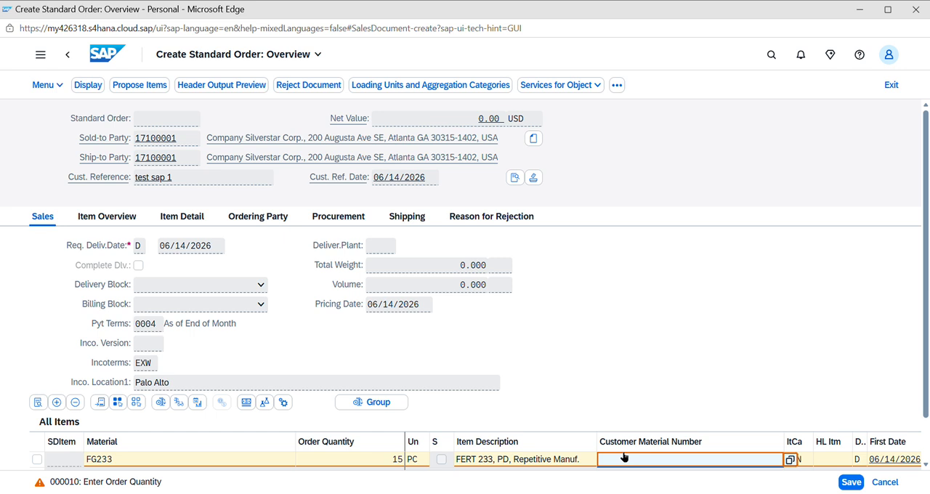
pyautogui.write('test')
pyautogui.write(' m')
pyautogui.write('ap')
pyautogui.write('123')
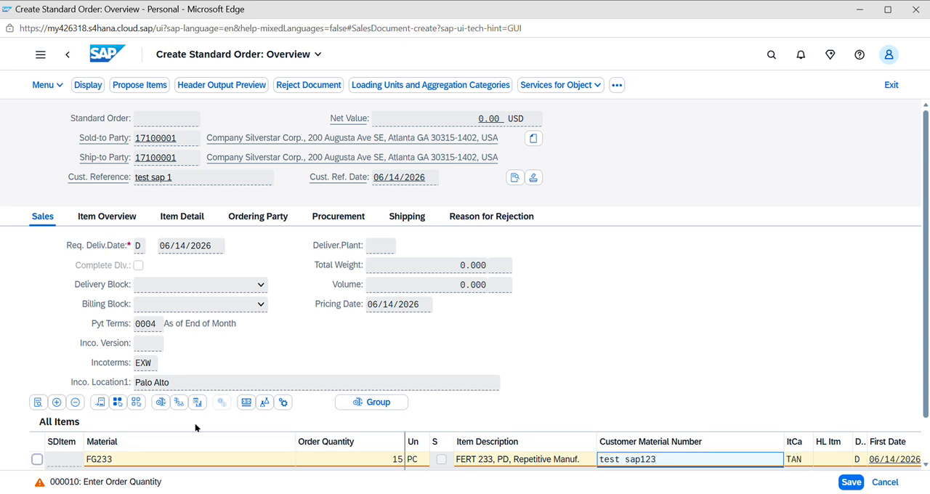
# Select the FG233 item and open its pricing conditions
pyautogui.click(247, 403)
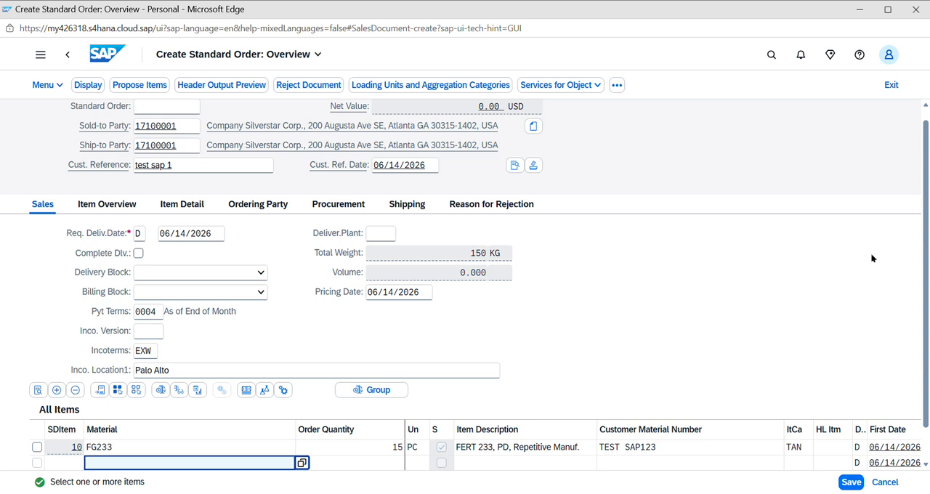
pyautogui.click(36, 447)
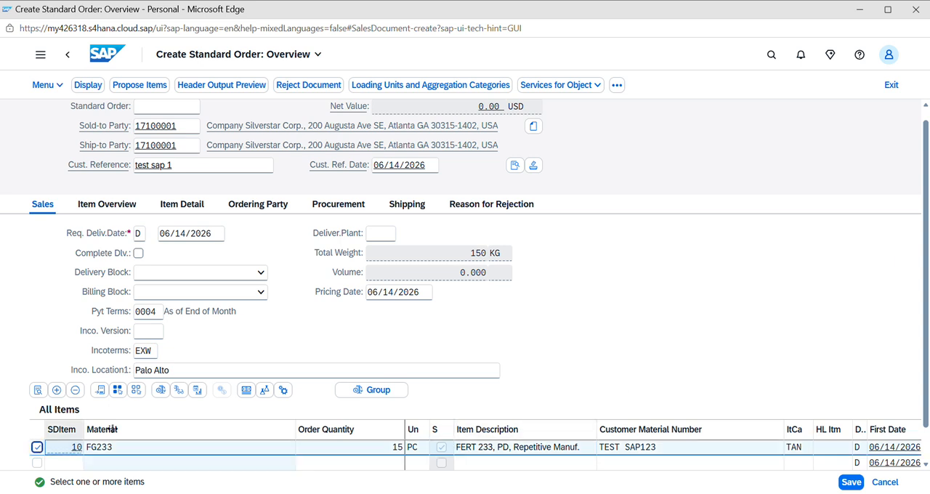
pyautogui.click(246, 391)
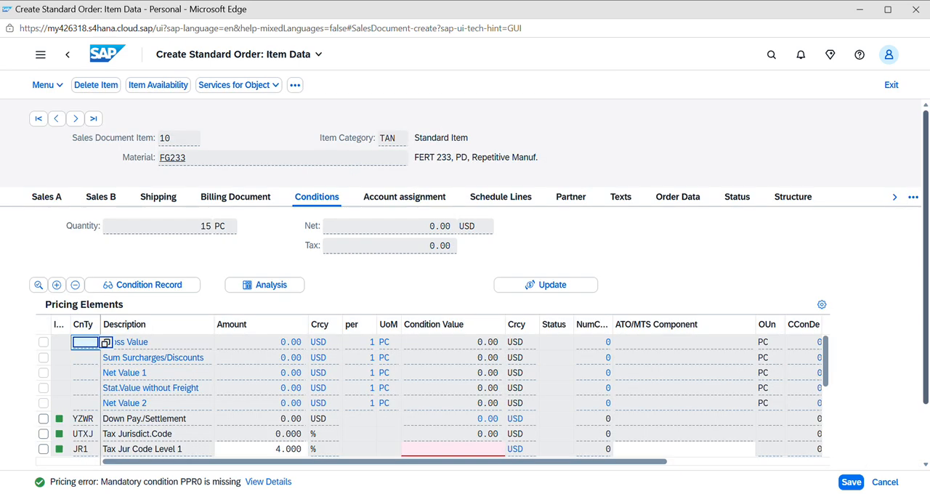
# Choose condition type PPR0 (Price) for the first empty row below Profit Margin in the pricing elements
pyautogui.scroll(-2, 926, 306)
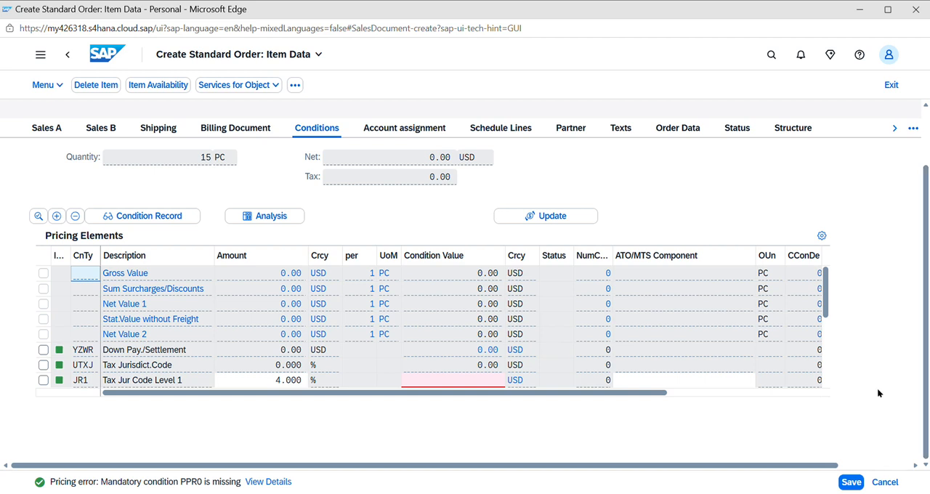
pyautogui.click(825, 368)
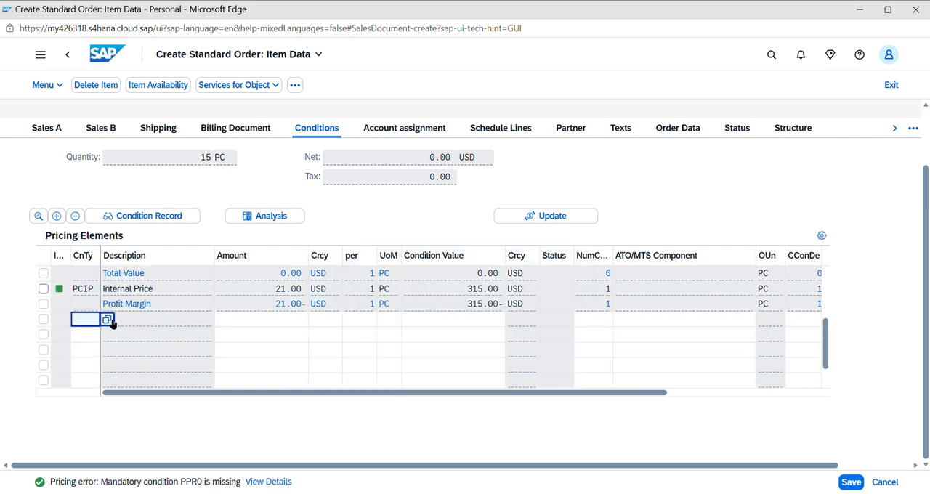
pyautogui.click(108, 320)
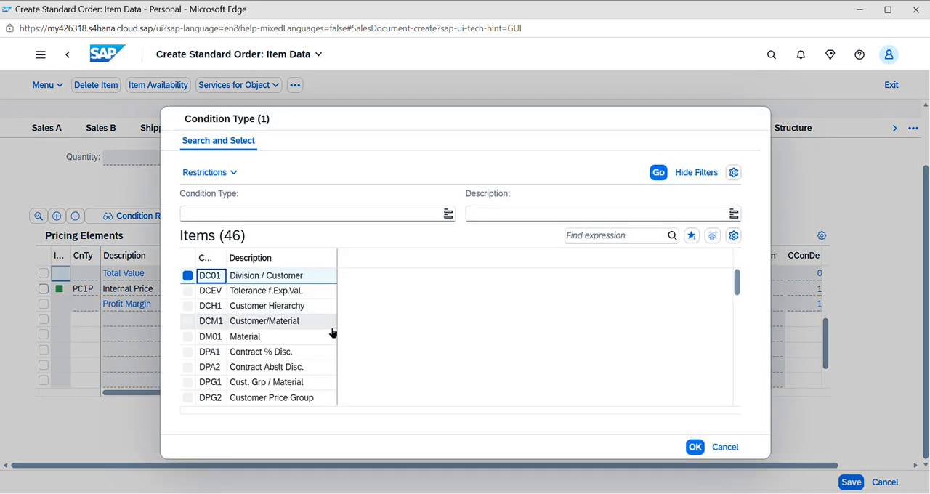
pyautogui.moveTo(736, 283); pyautogui.dragTo(738, 367)
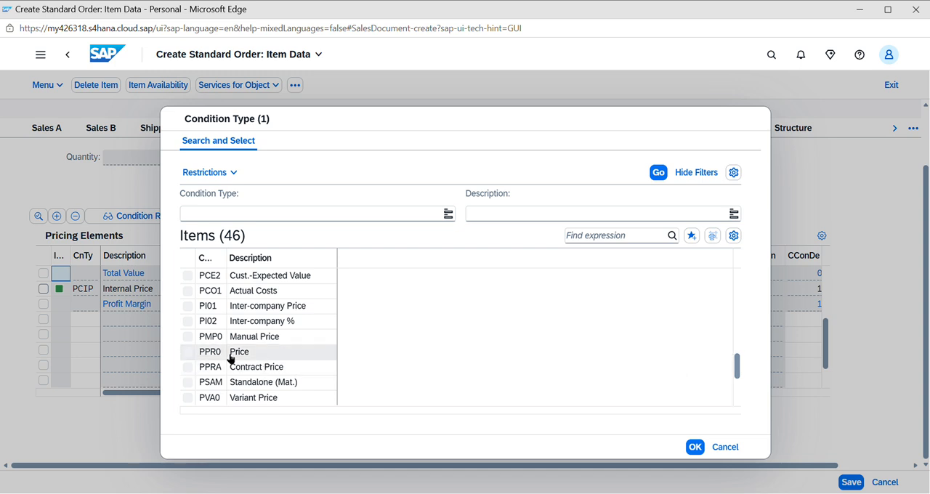
pyautogui.click(260, 353)
pyautogui.click(693, 447)
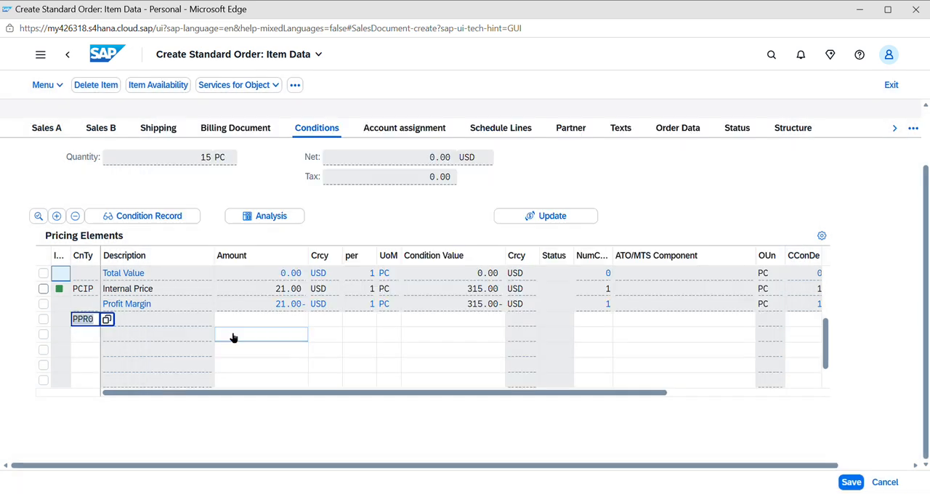
# Set the amount of the PPR0 price condition to 15 and return to the order overview
pyautogui.click(270, 318)
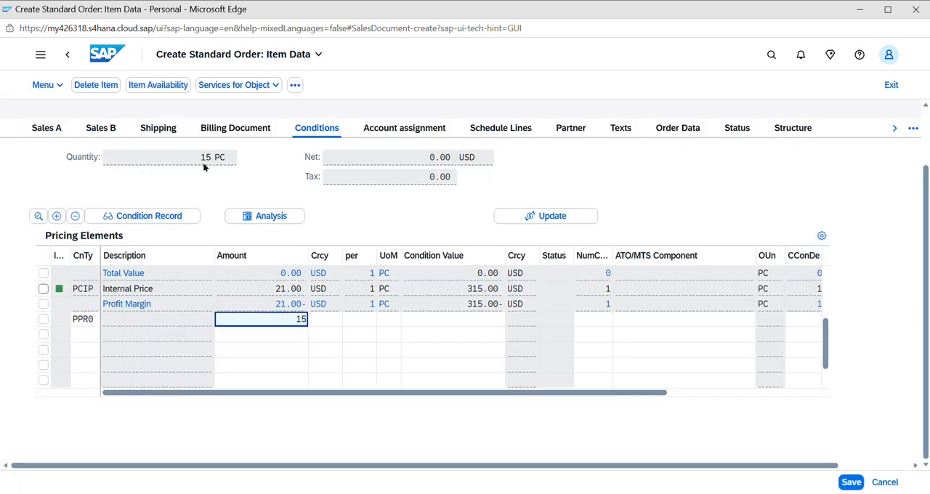
pyautogui.press('Return')
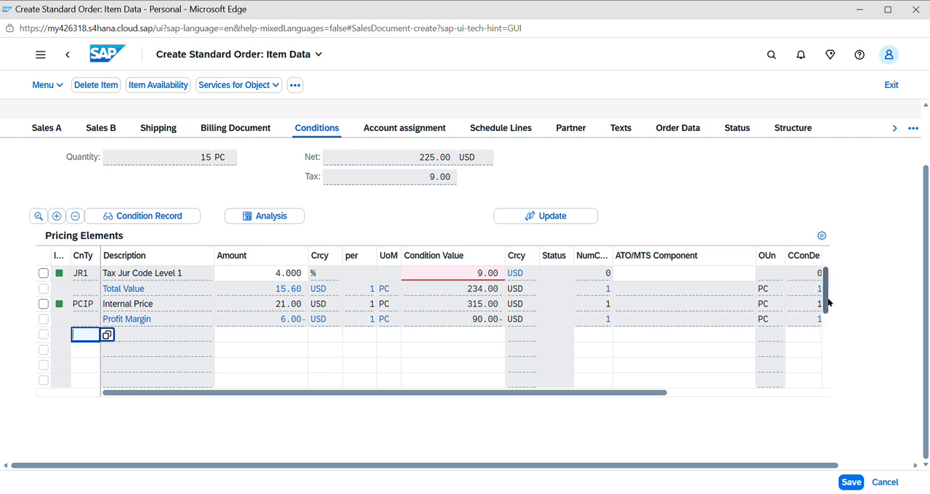
pyautogui.moveTo(826, 331); pyautogui.dragTo(832, 255)
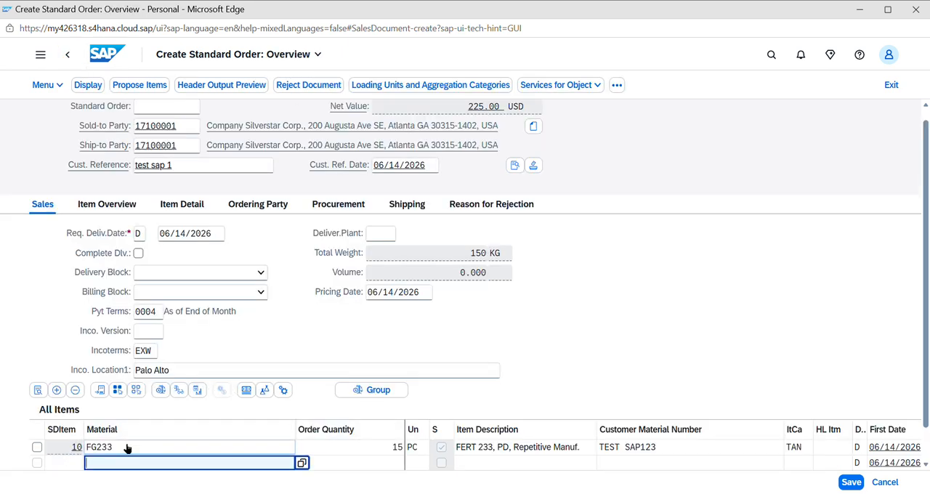
# Open the schedule lines of the FG233 item and save the standard order
pyautogui.click(37, 447)
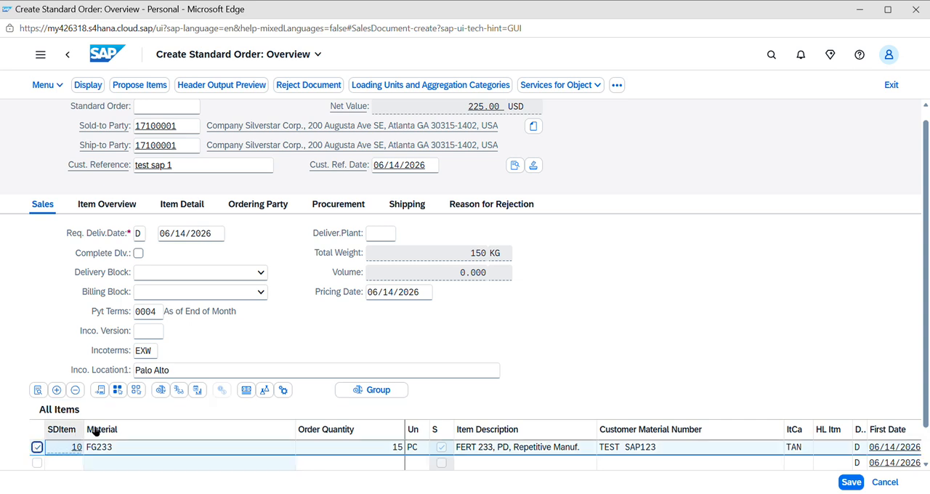
pyautogui.click(197, 390)
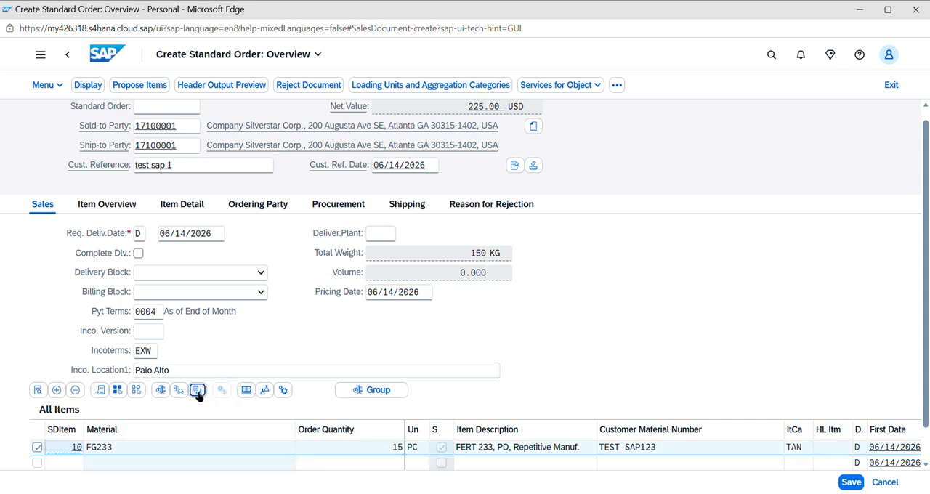
pyautogui.click(197, 391)
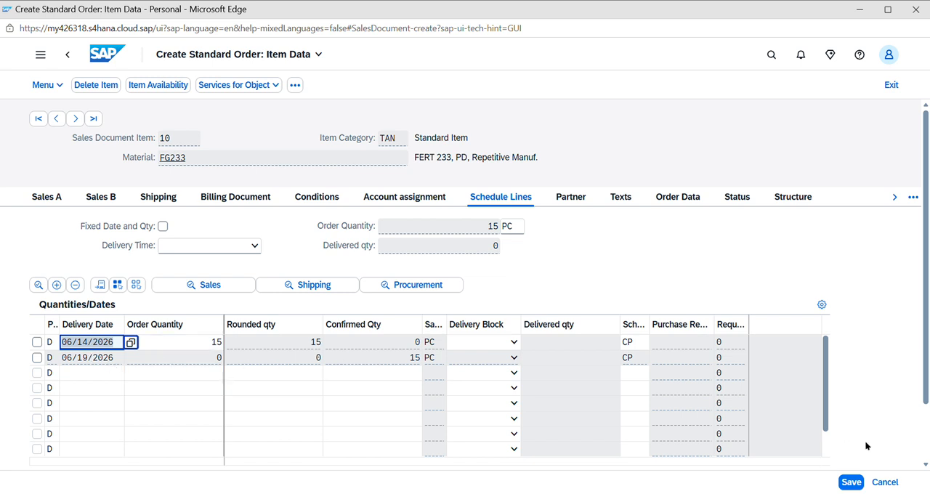
pyautogui.click(855, 482)
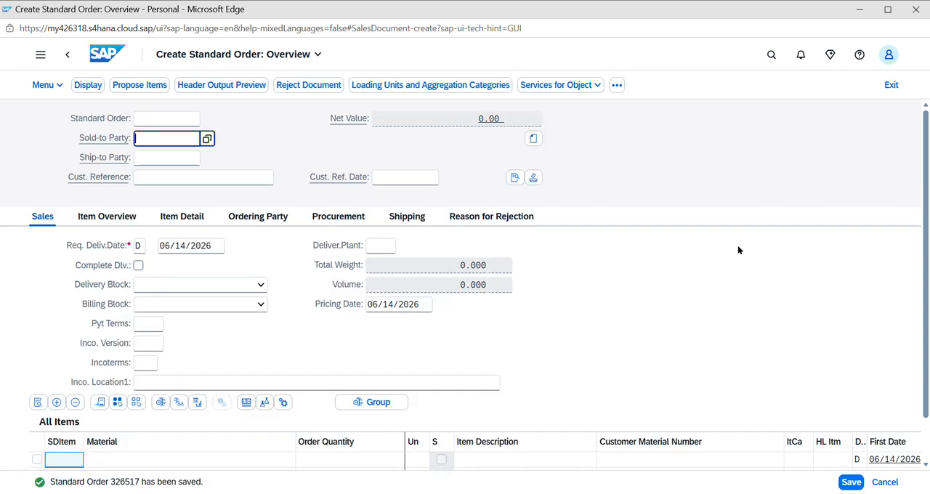
# Open the details of the save message, copy the new standard order number and close the details
pyautogui.doubleClick(120, 483)
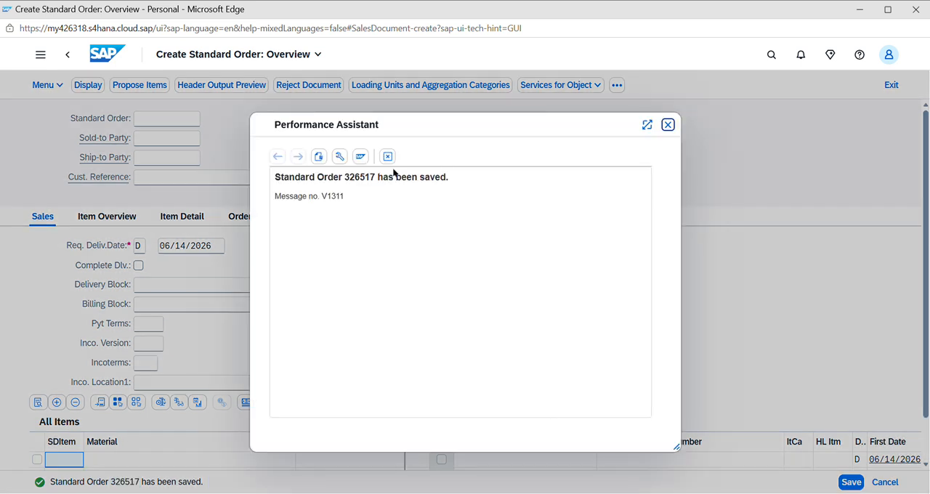
pyautogui.doubleClick(358, 178)
pyautogui.hotkey('ctrl', 'c')
pyautogui.hotkey('alt', 'Tab')
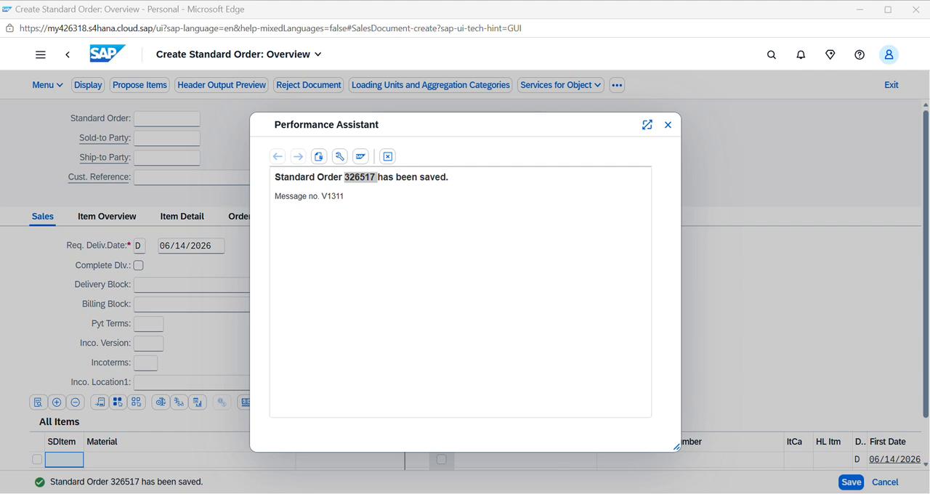
pyautogui.click(219, 191)
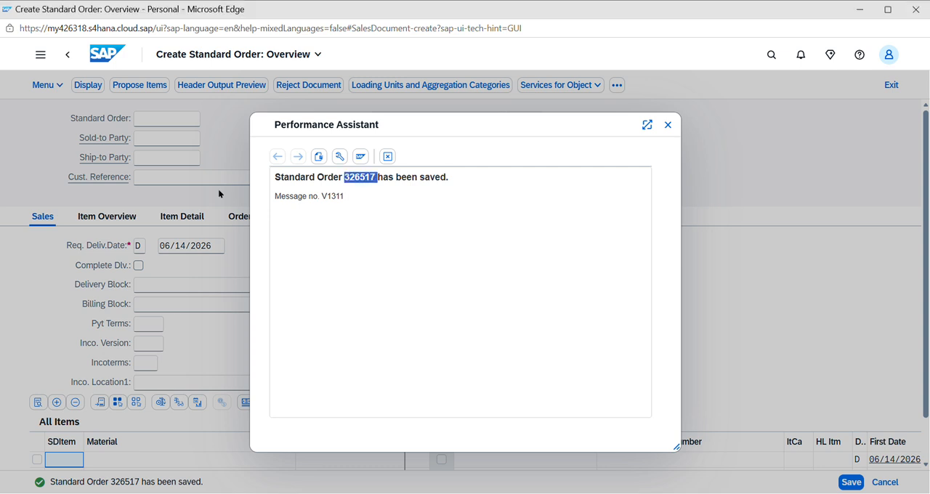
pyautogui.click(669, 130)
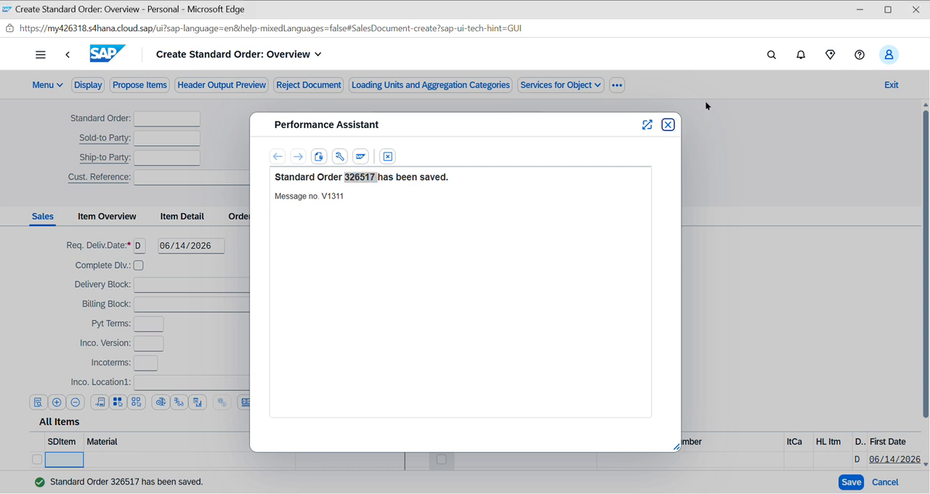
pyautogui.click(767, 62)
pyautogui.write('v')
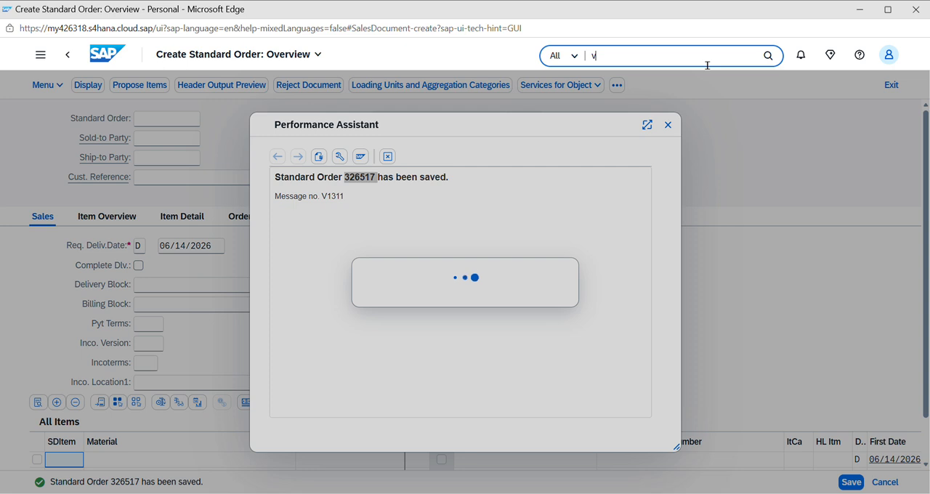
pyautogui.write('l')
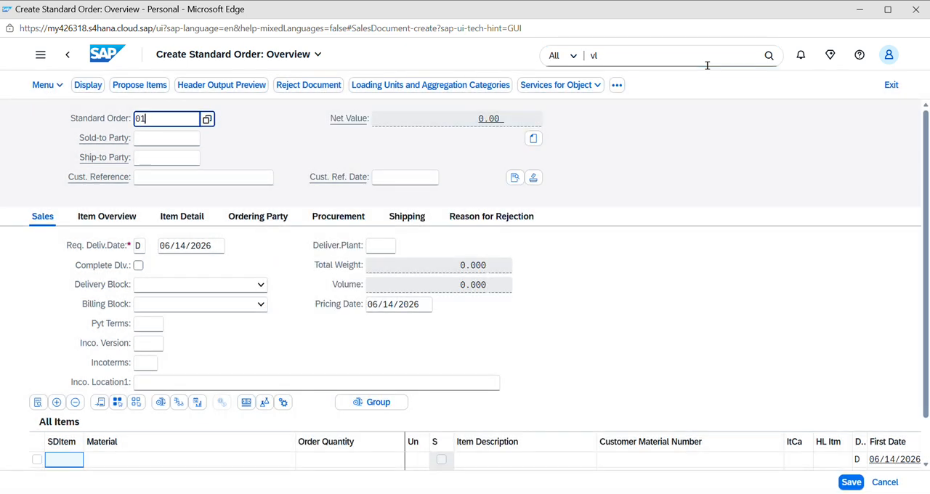
pyautogui.click(707, 64)
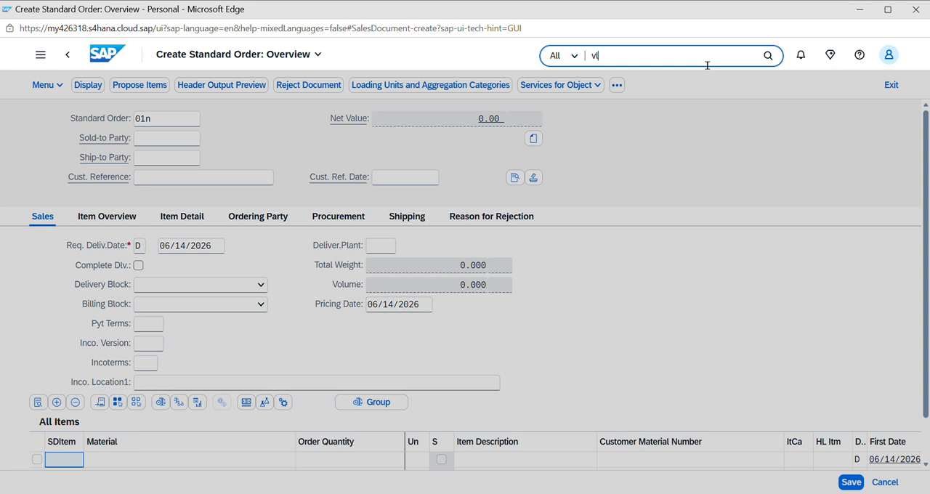
pyautogui.write('01n')
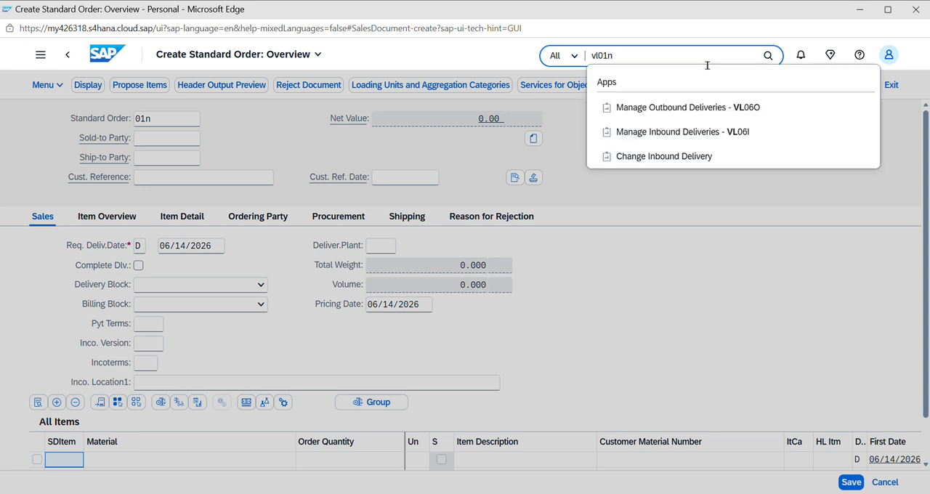
pyautogui.click(656, 107)
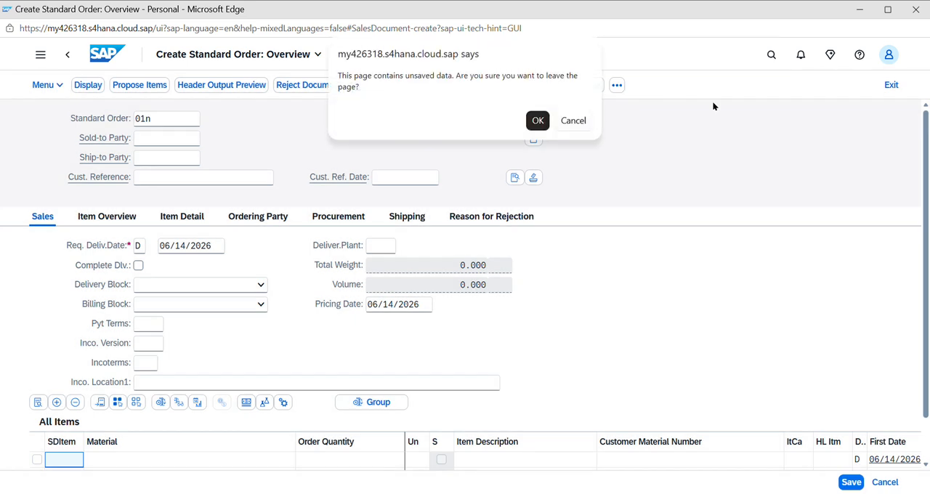
pyautogui.click(571, 121)
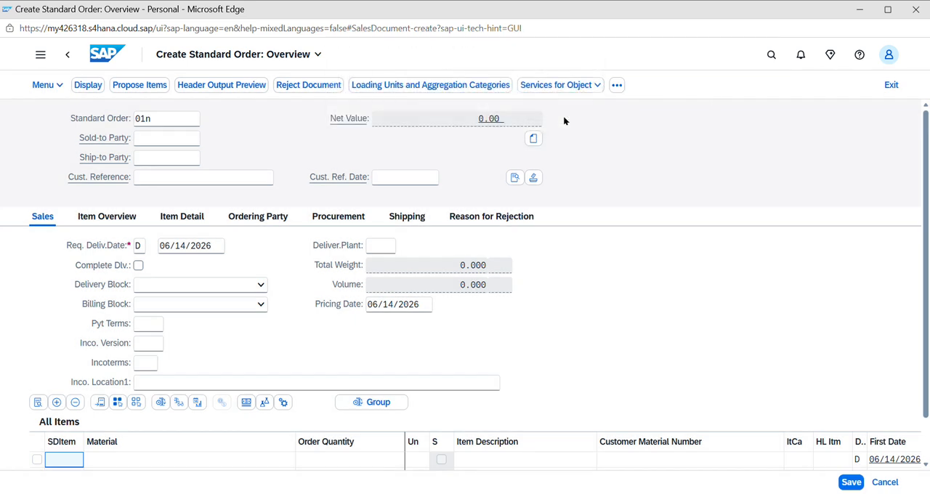
# Return to the home page, discarding the unsaved entry in the new blank order
pyautogui.click(41, 55)
pyautogui.click(71, 87)
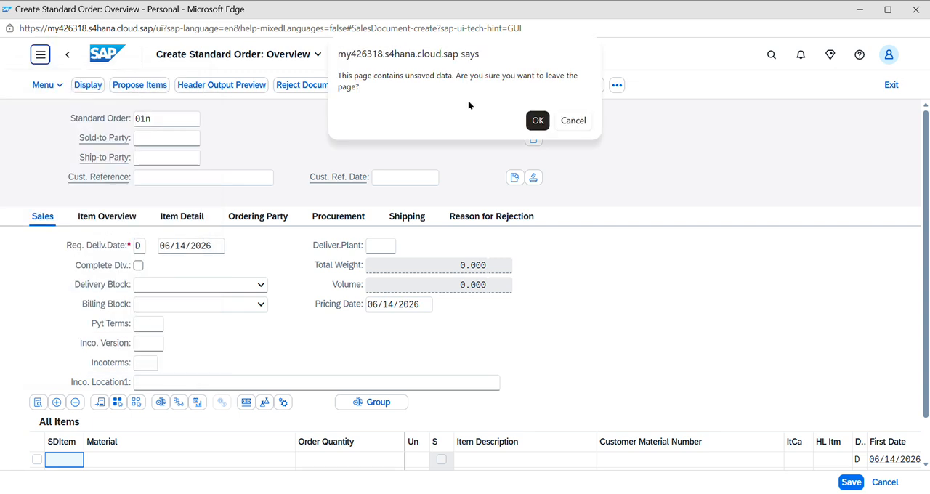
pyautogui.click(530, 121)
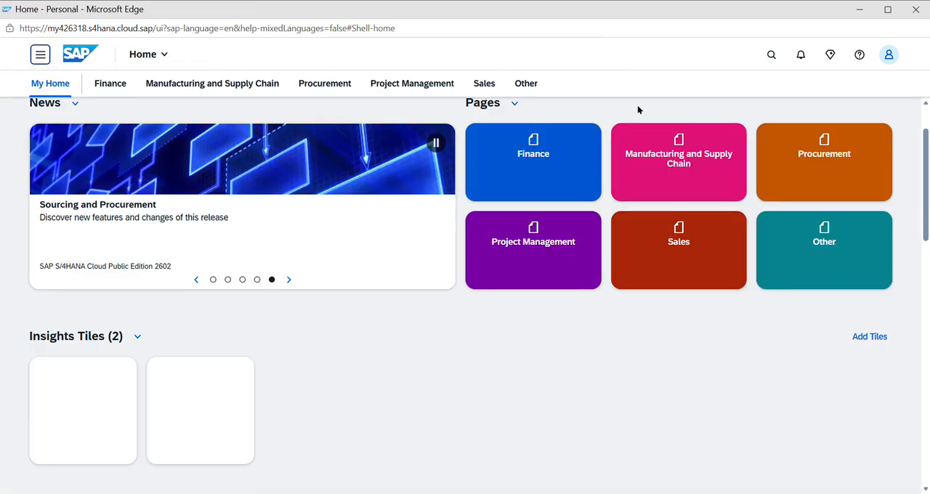
# Search the apps for "vl01n" and open Create Outbound Delivery with Order Reference
pyautogui.click(771, 56)
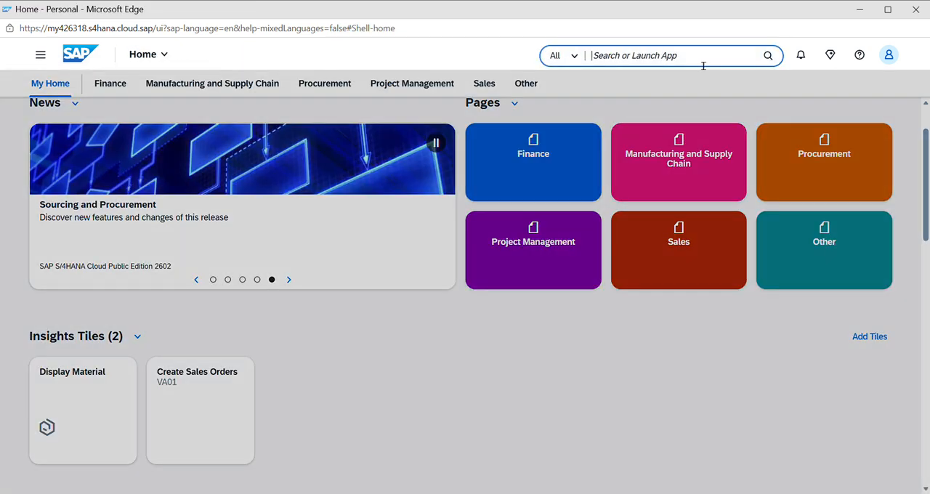
pyautogui.write('vlo1n')
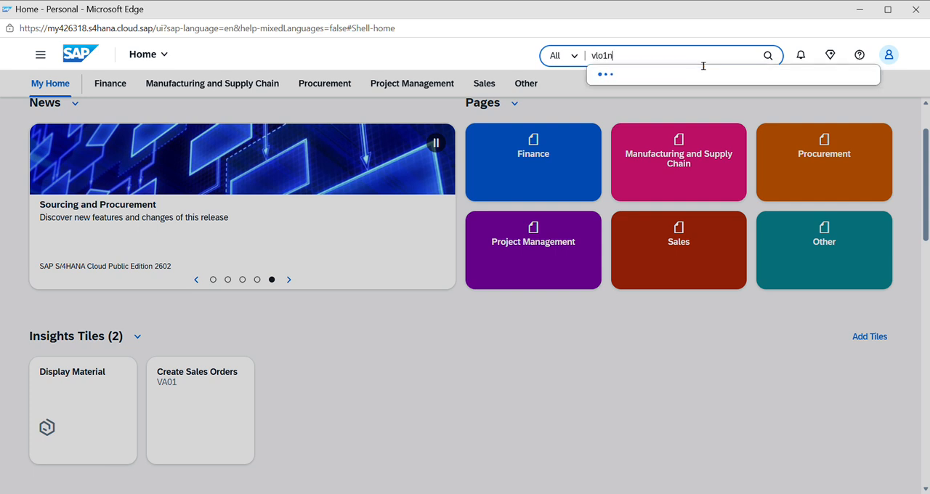
pyautogui.press('BackSpace')
pyautogui.press('BackSpace')
pyautogui.press('BackSpace')
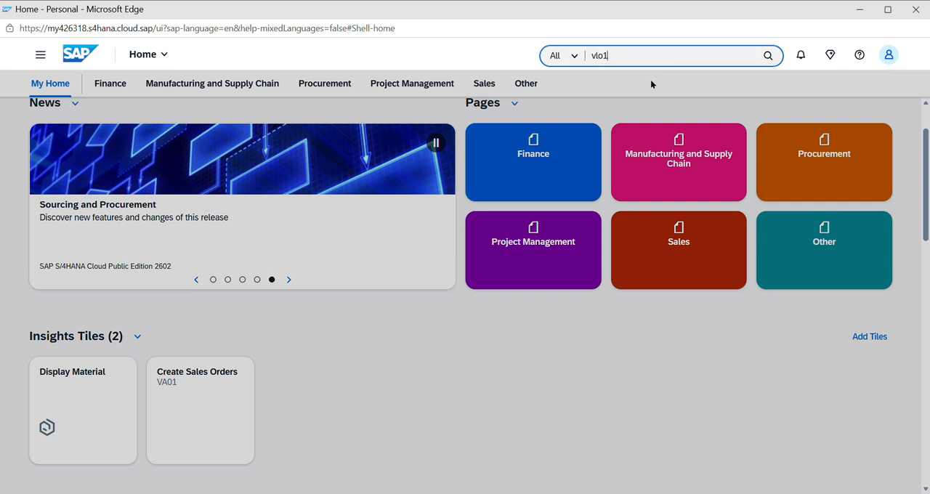
pyautogui.write('01n')
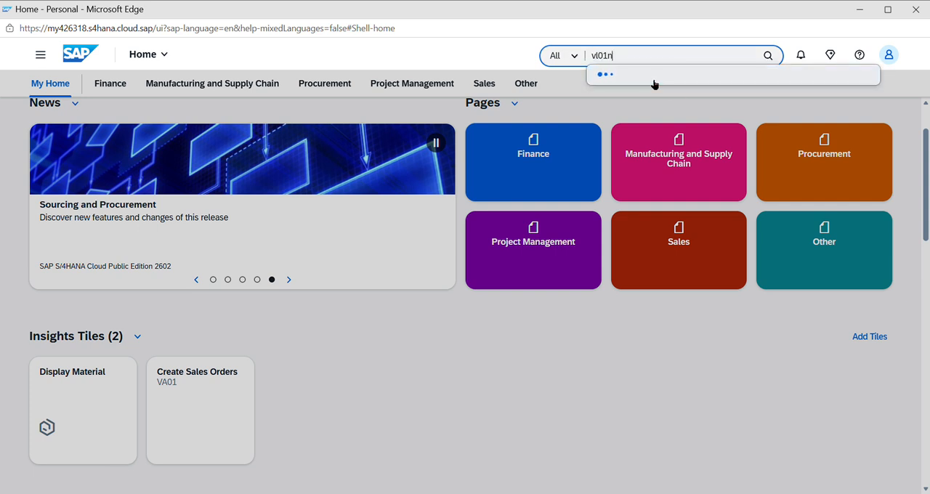
pyautogui.click(650, 109)
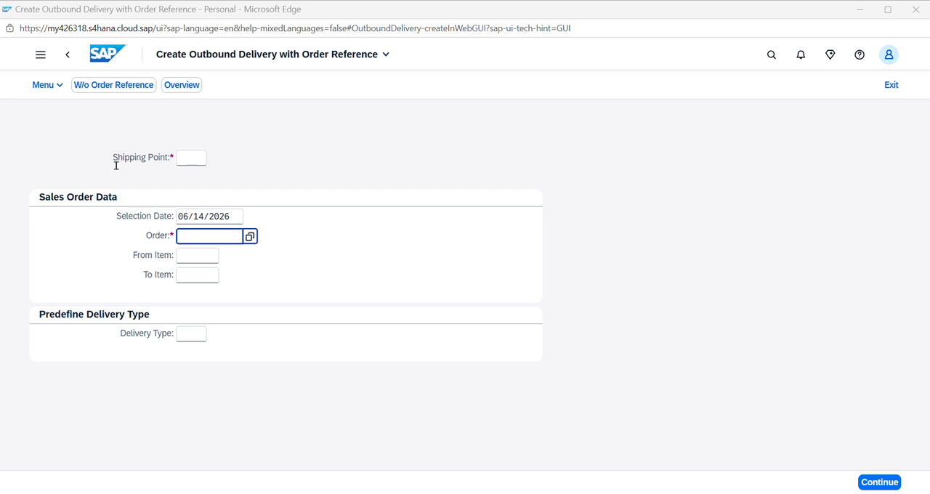
# Enter the copied sales order number as the reference order and choose shipping point 1710
pyautogui.hotkey('ctrl', 'v')
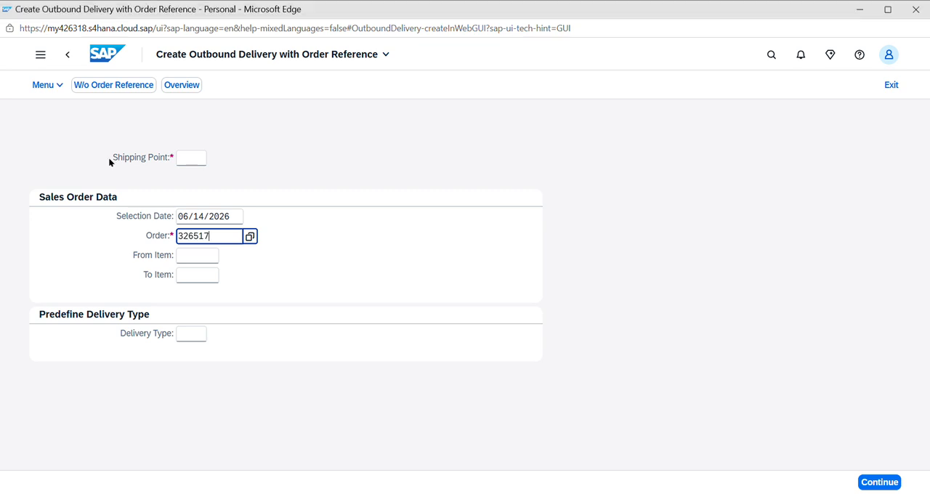
pyautogui.click(201, 161)
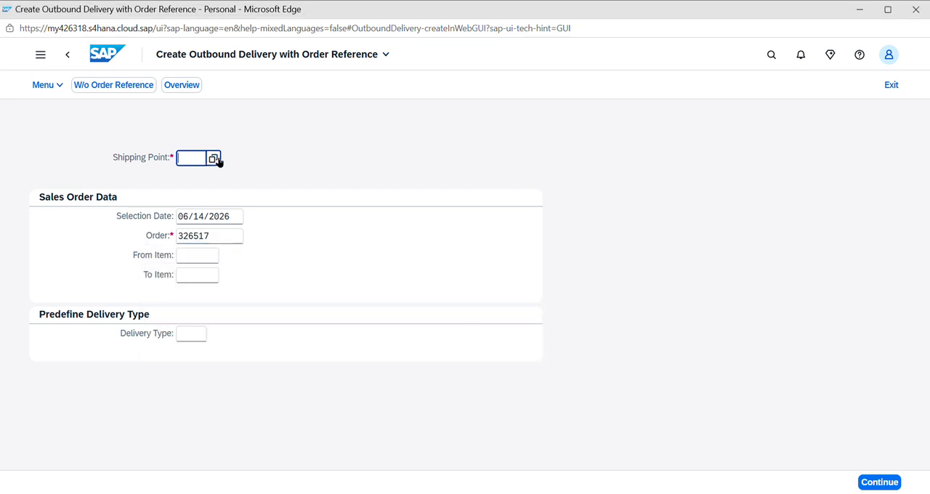
pyautogui.click(215, 158)
pyautogui.click(218, 276)
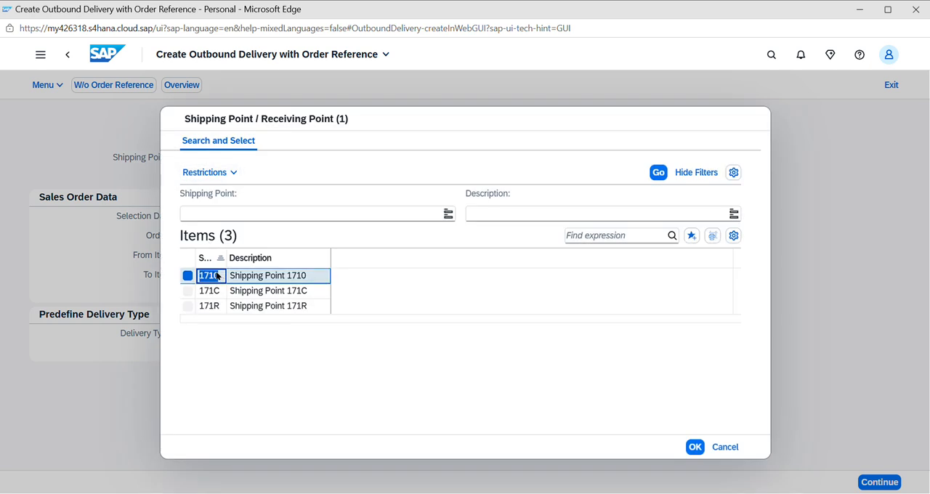
pyautogui.click(696, 448)
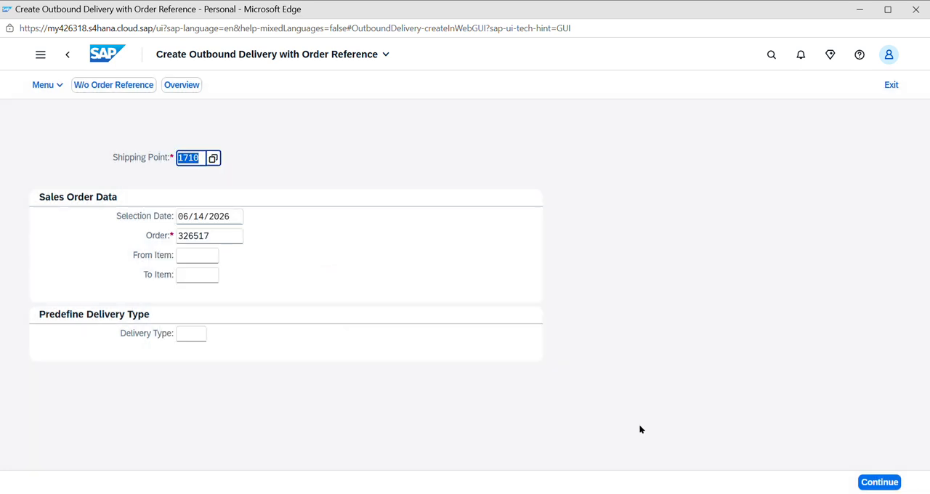
# Set the selection date to 06/19/2026 and continue to the outbound delivery overview
pyautogui.click(230, 217)
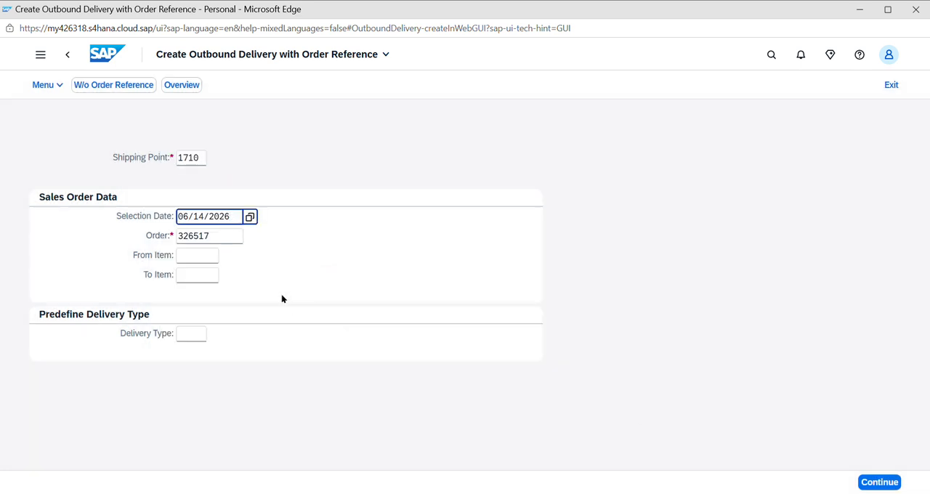
pyautogui.press('Return')
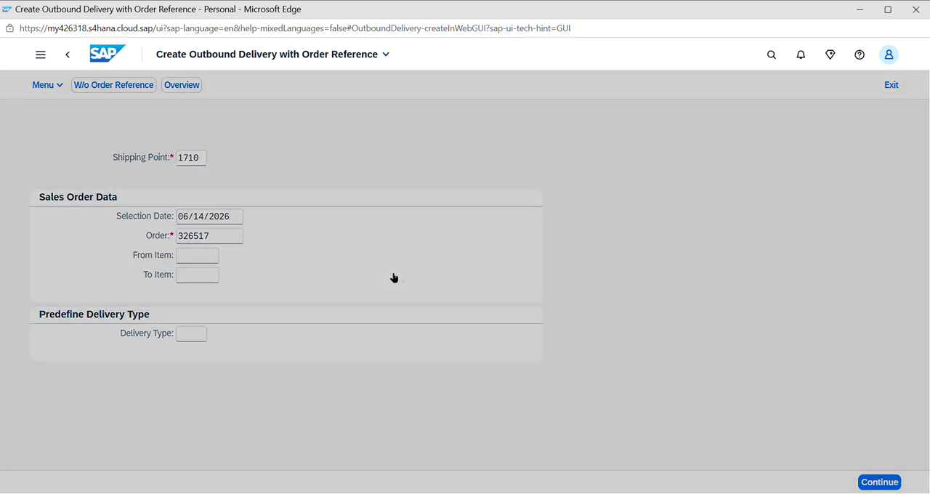
pyautogui.click(434, 351)
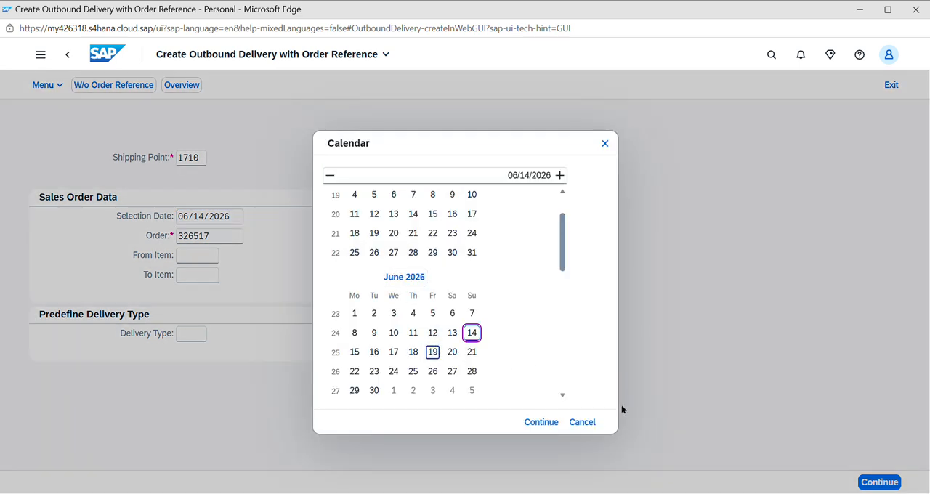
pyautogui.press('Return')
pyautogui.click(876, 482)
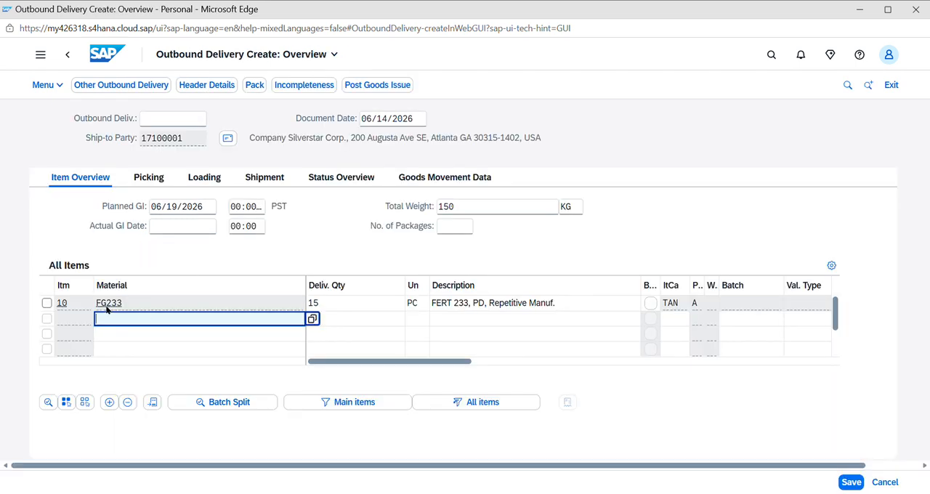
# Select the FG233 item and set its picked quantity to 15 in the delivery's picking data
pyautogui.click(46, 303)
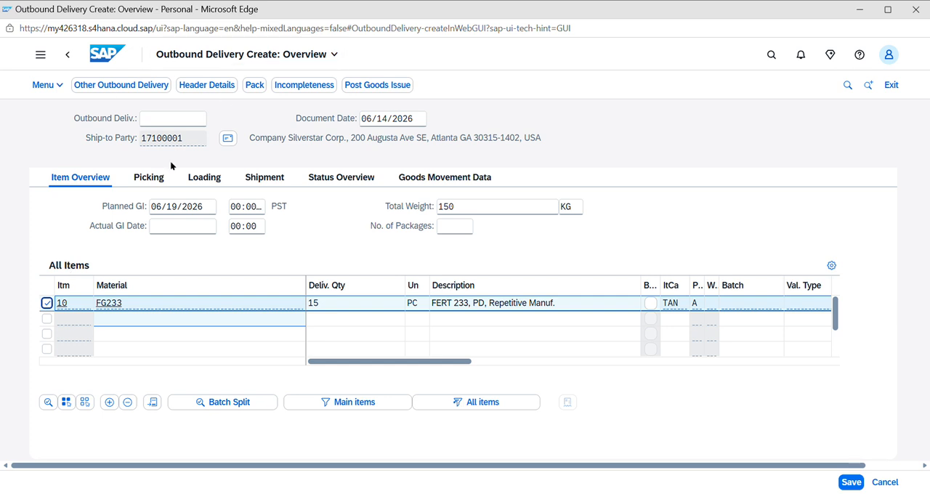
pyautogui.click(158, 180)
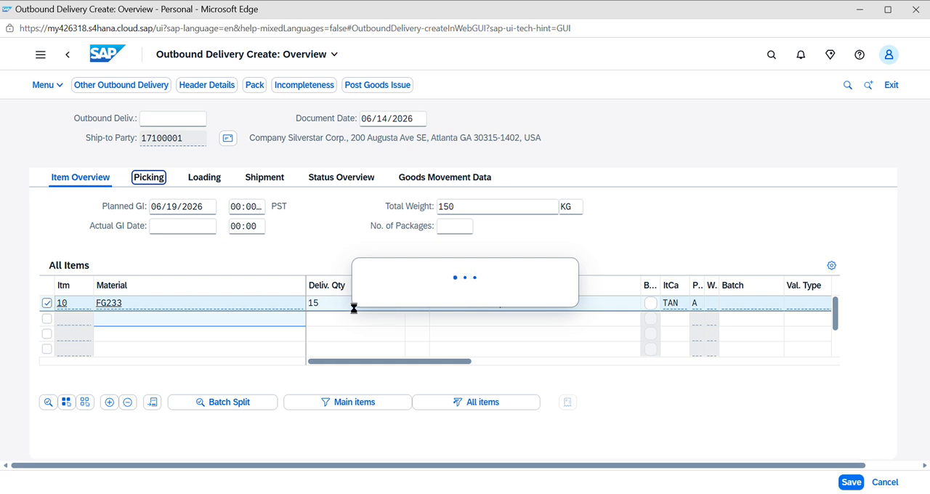
pyautogui.click(505, 307)
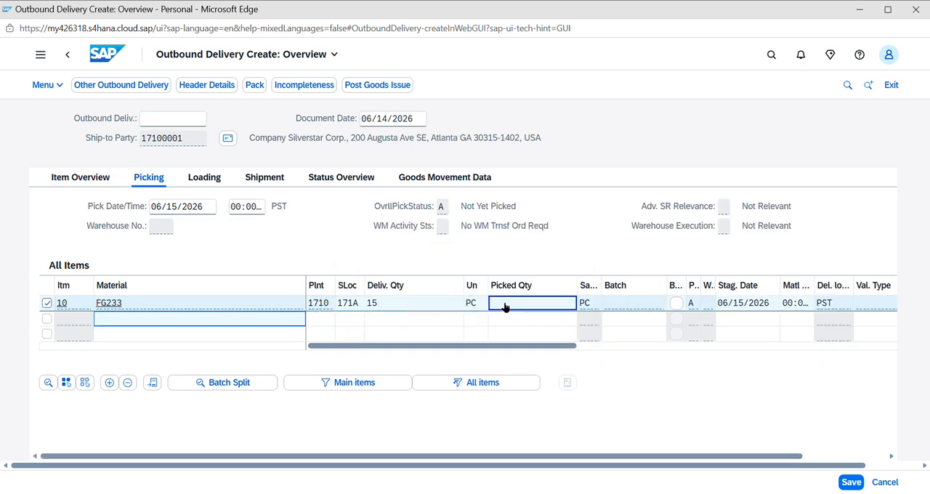
pyautogui.write('15')
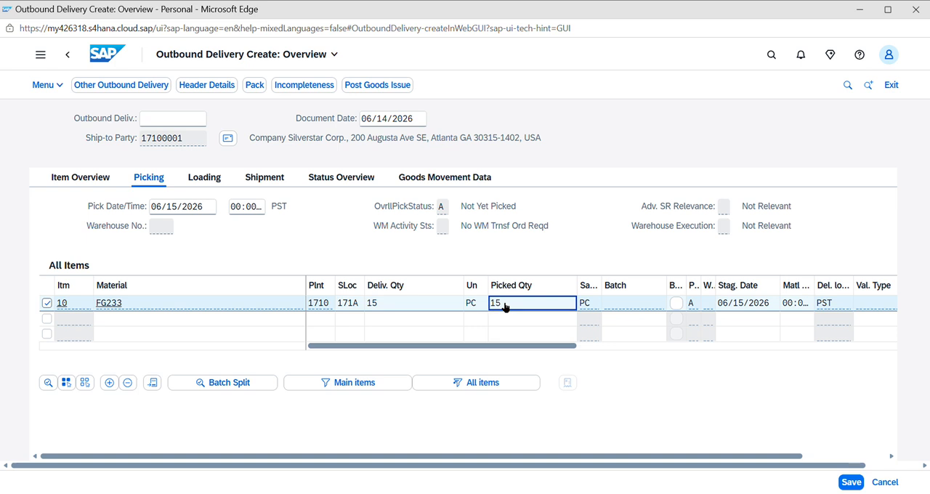
# Confirm the picked quantity and post the goods issue for the outbound delivery
pyautogui.press('Return')
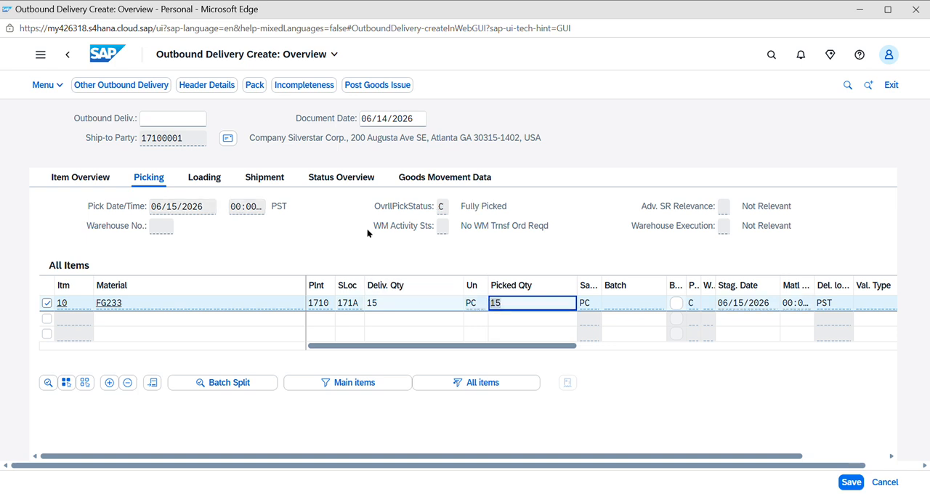
pyautogui.click(376, 85)
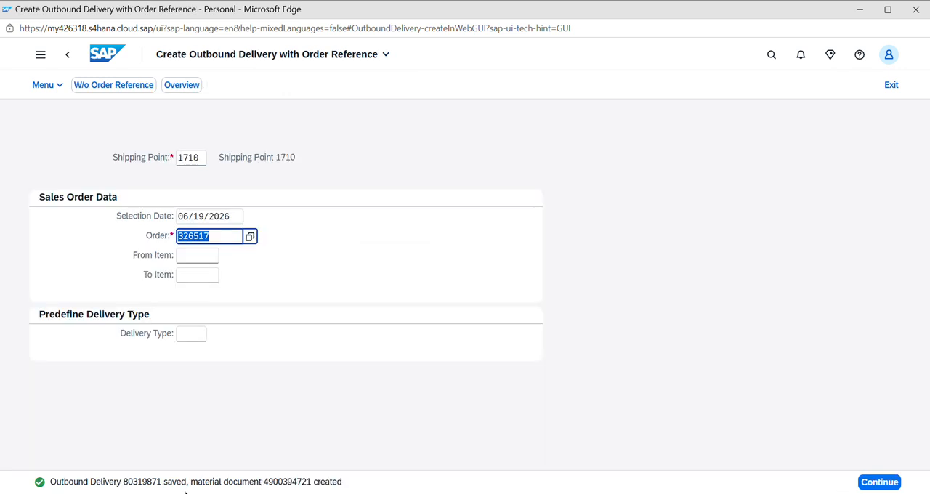
pyautogui.hotkey('alt', 'Tab')
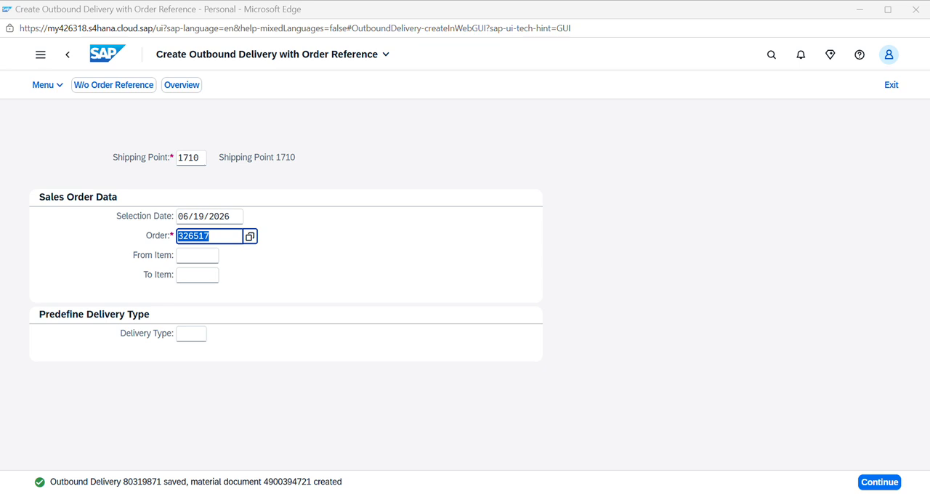
pyautogui.click(234, 260)
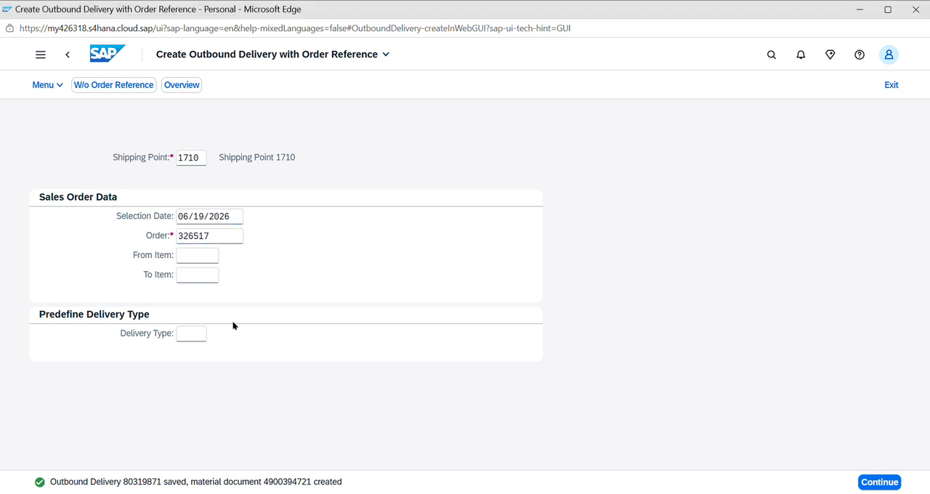
# Open Create Billing Documents from the Sales space and select the Silverstar Corp. delivery with billing date 06/14/2026
pyautogui.click(771, 55)
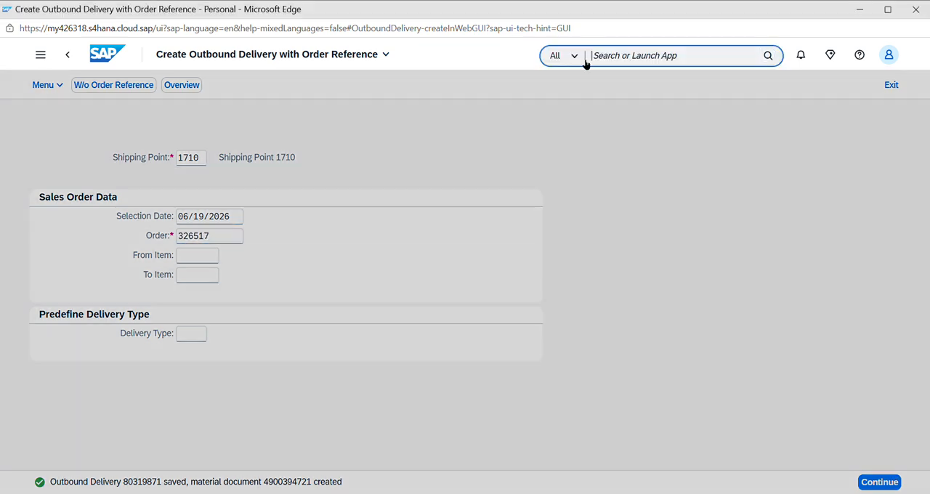
pyautogui.click(67, 55)
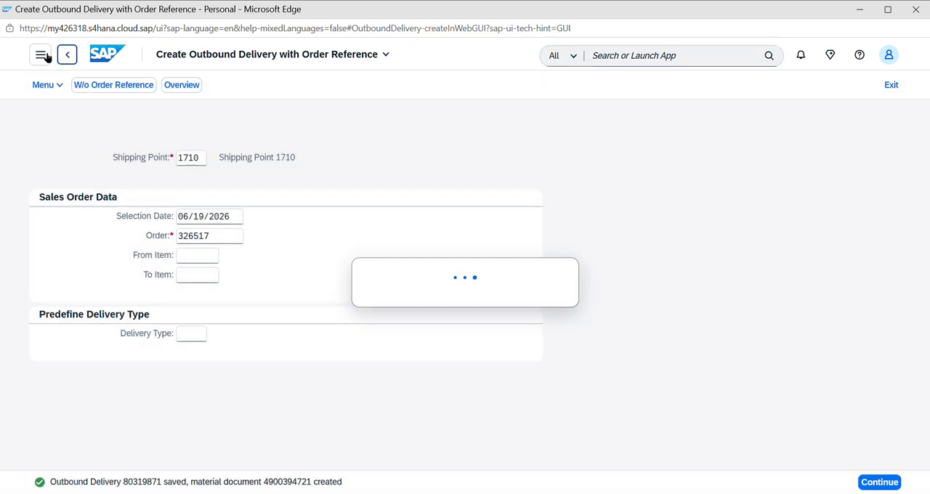
pyautogui.click(42, 56)
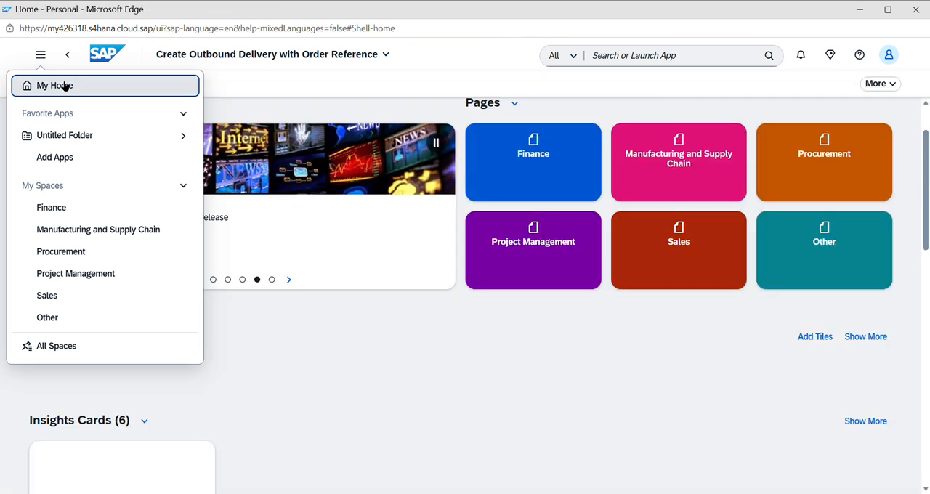
pyautogui.click(65, 87)
pyautogui.click(687, 241)
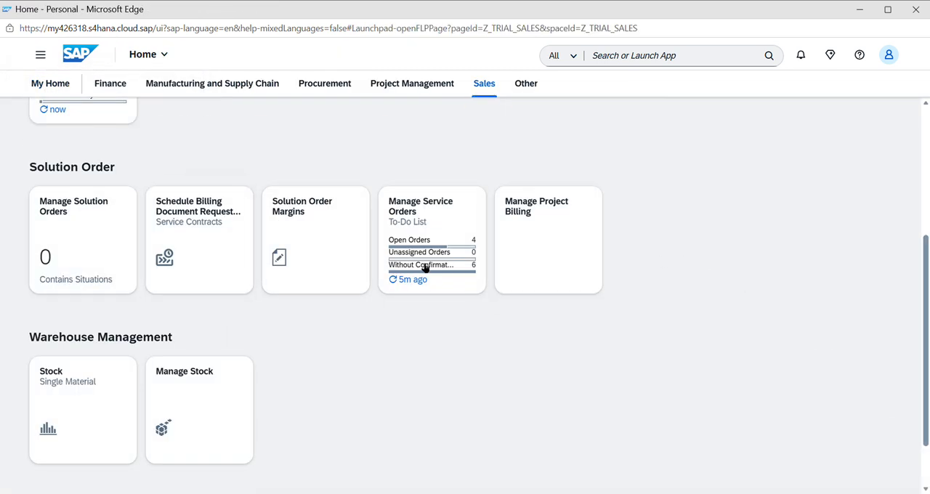
pyautogui.doubleClick(921, 191)
pyautogui.scroll(3, 921, 194)
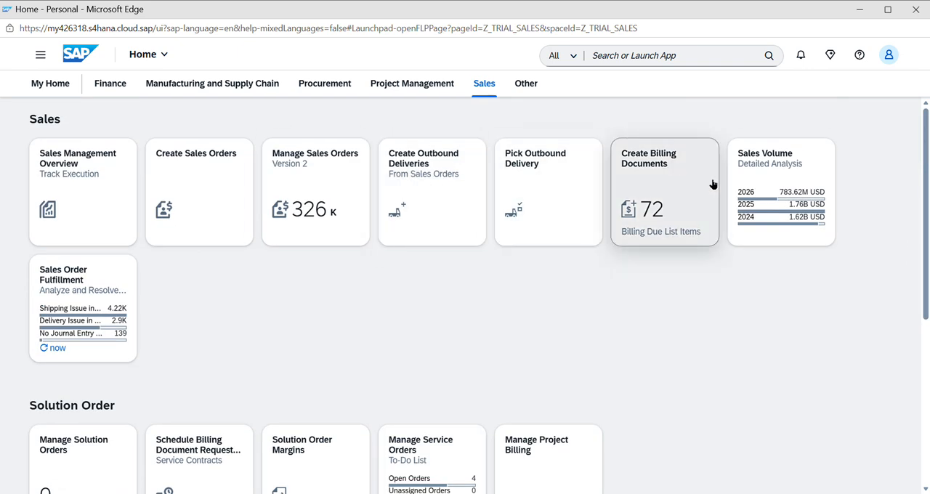
pyautogui.click(660, 173)
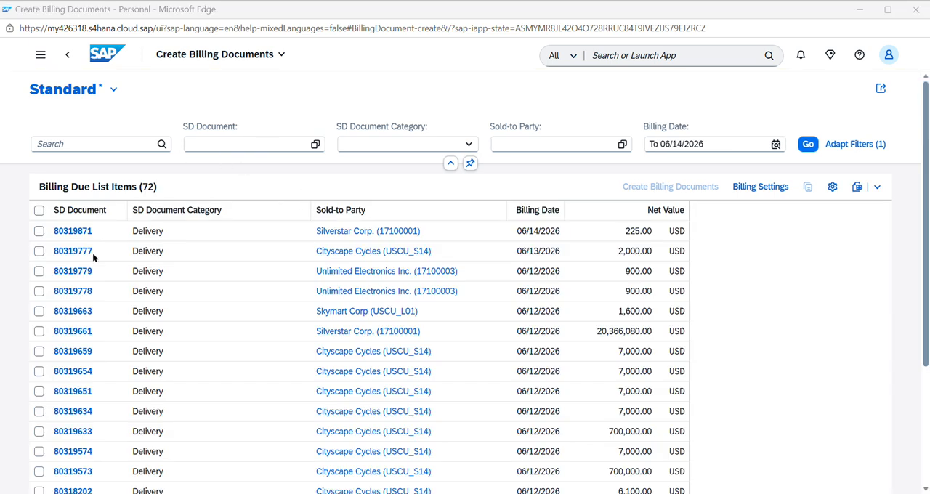
pyautogui.click(40, 231)
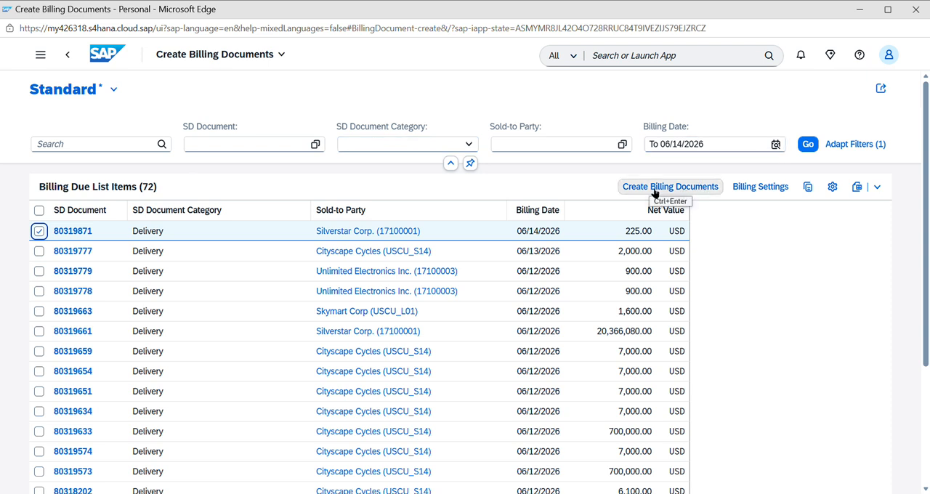
pyautogui.click(629, 63)
pyautogui.write('vf')
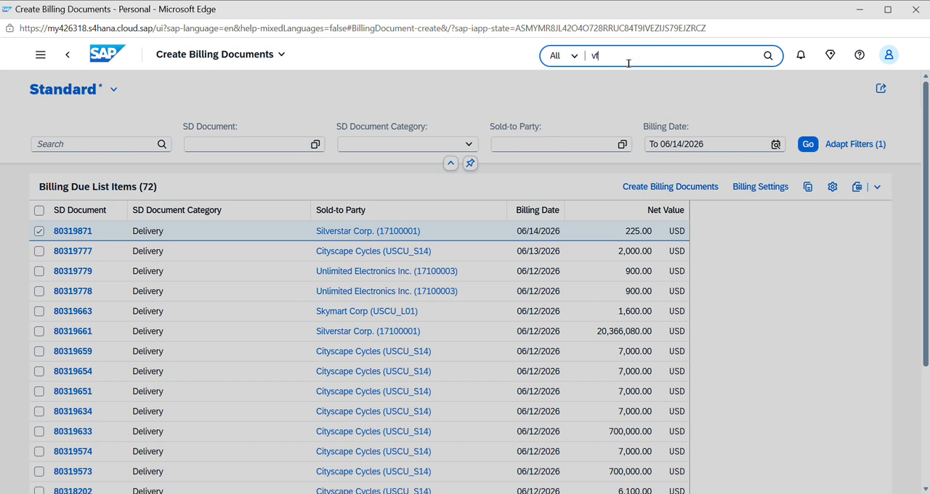
pyautogui.write('01')
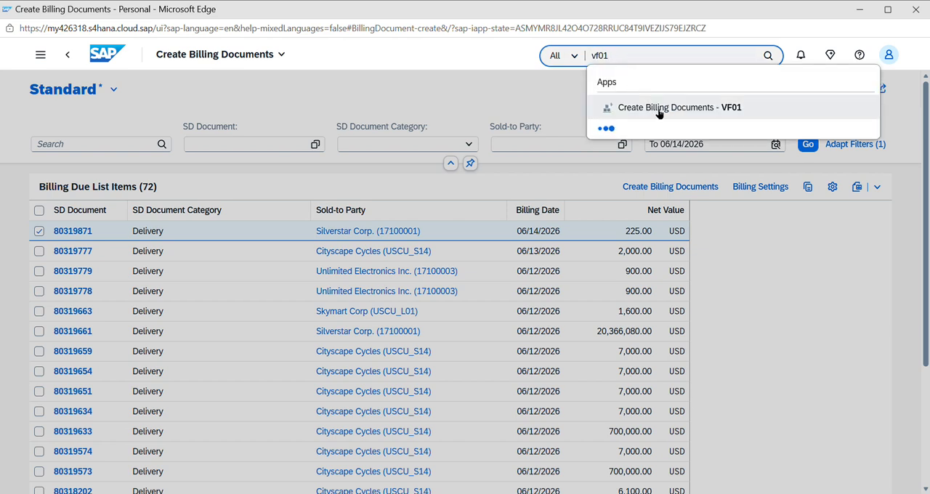
pyautogui.click(533, 104)
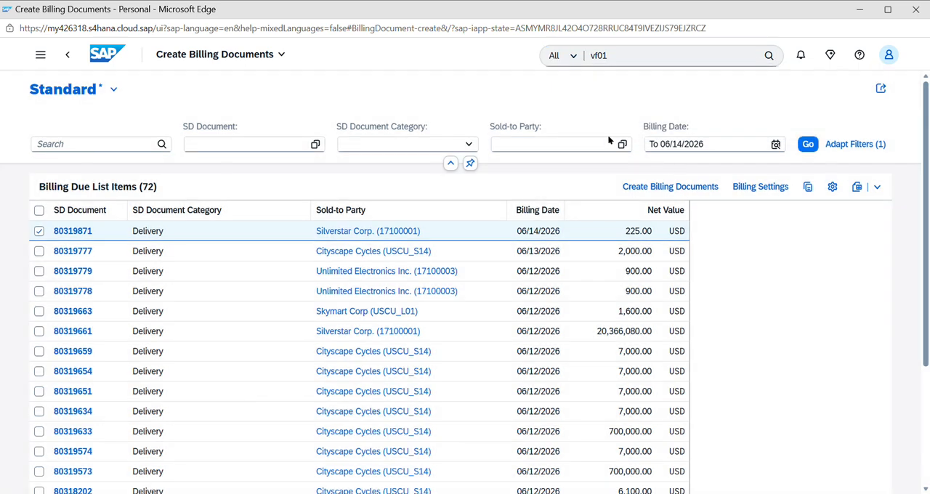
# Create a billing document from the selected delivery and save the invoice after reviewing its details
pyautogui.click(681, 187)
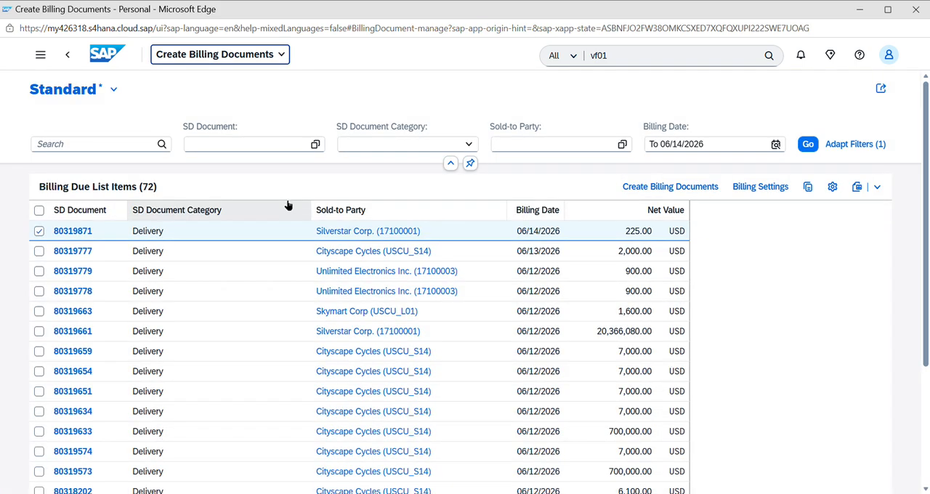
pyautogui.click(76, 233)
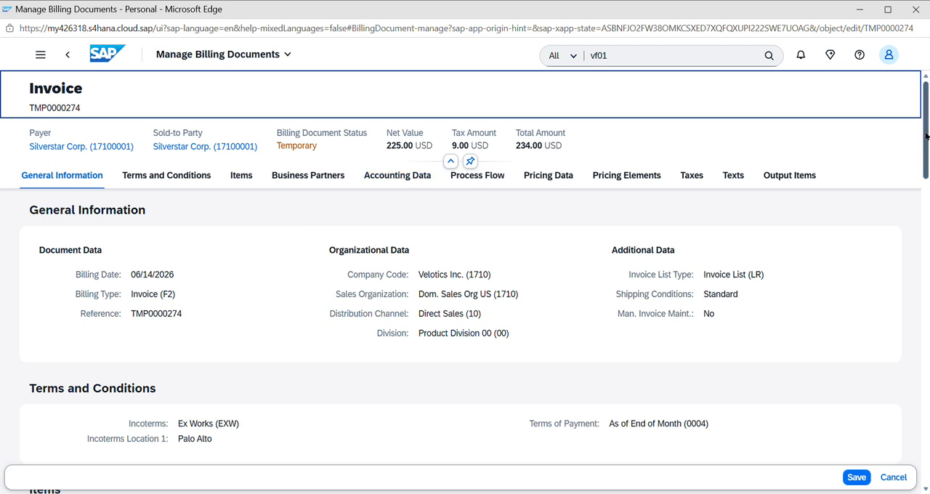
pyautogui.moveTo(927, 136); pyautogui.dragTo(928, 192)
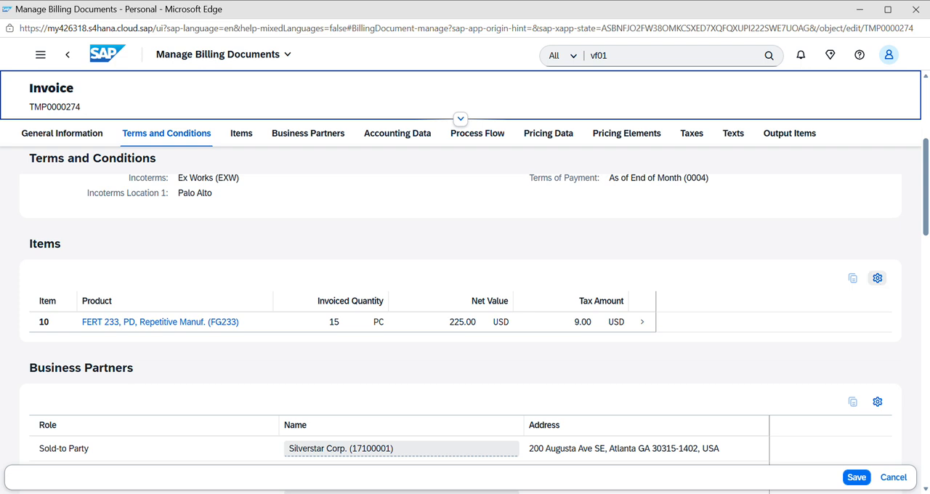
pyautogui.scroll(-2, 926, 253)
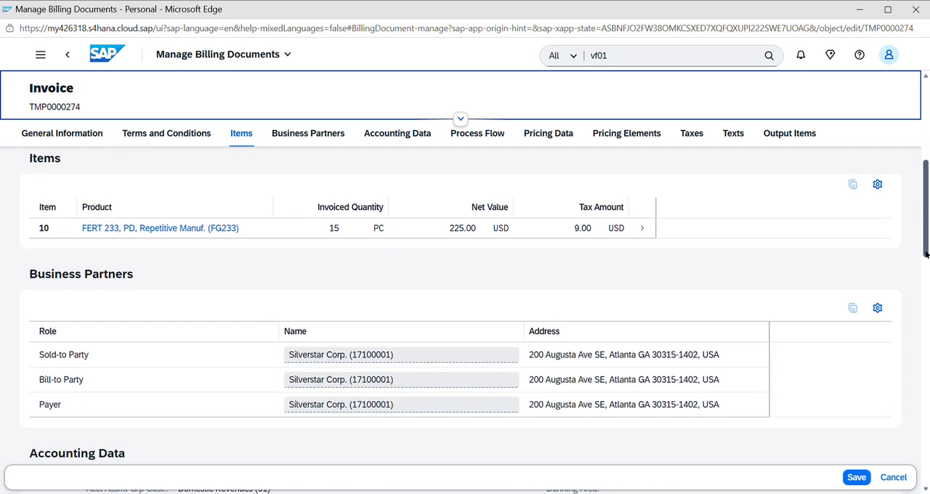
pyautogui.scroll(-2, 925, 253)
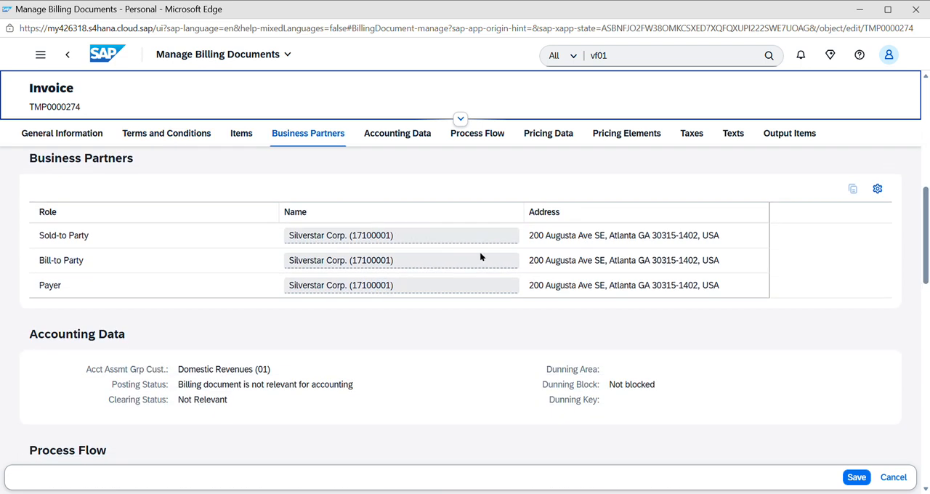
pyautogui.moveTo(923, 250); pyautogui.dragTo(924, 338)
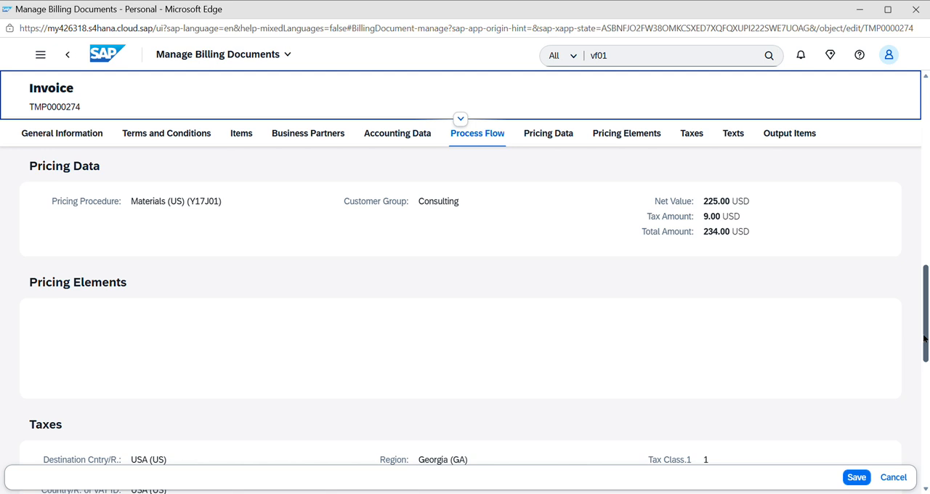
pyautogui.scroll(10, 916, 218)
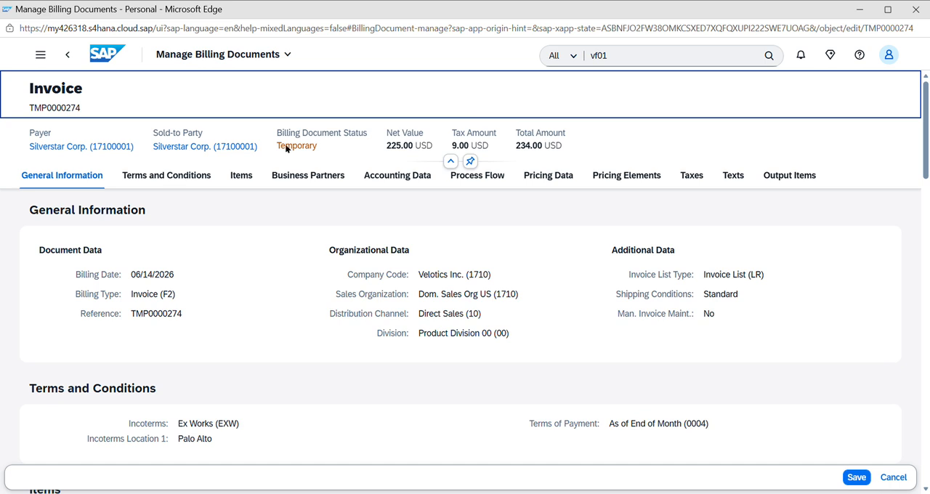
pyautogui.click(61, 113)
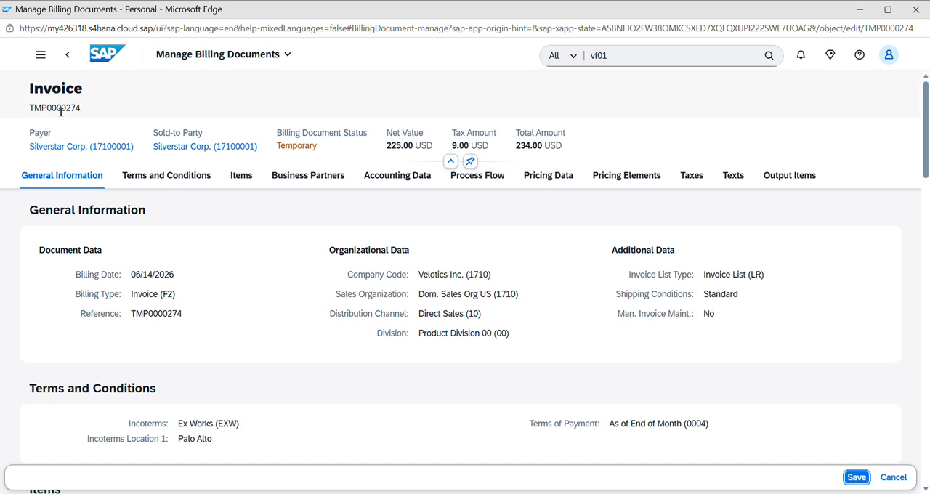
pyautogui.hotkey('ctrl', 's')
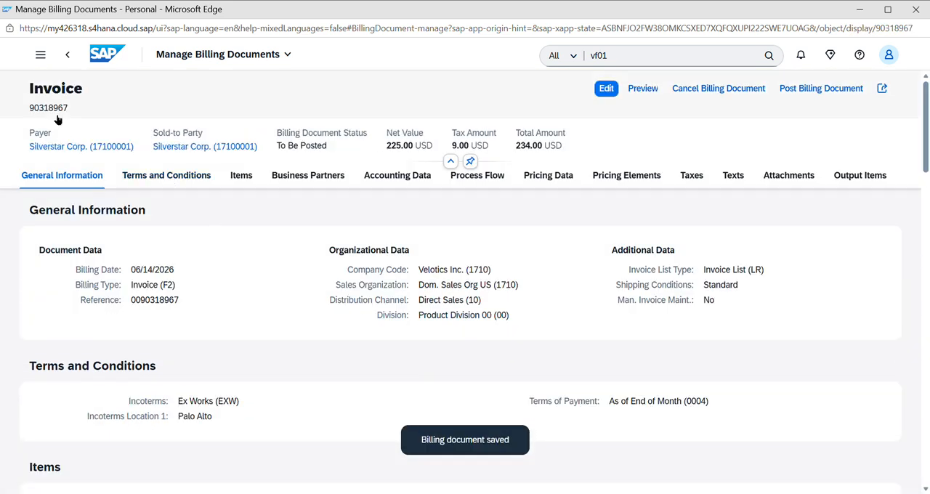
pyautogui.doubleClick(58, 109)
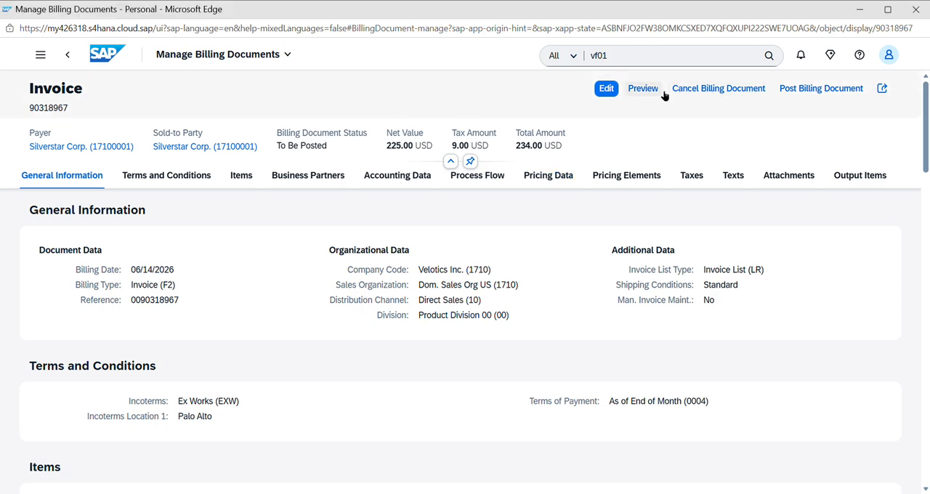
pyautogui.moveTo(927, 157)
pyautogui.mouseDown()
pyautogui.moveTo(928, 411)
pyautogui.moveTo(927, 154)
pyautogui.mouseUp()
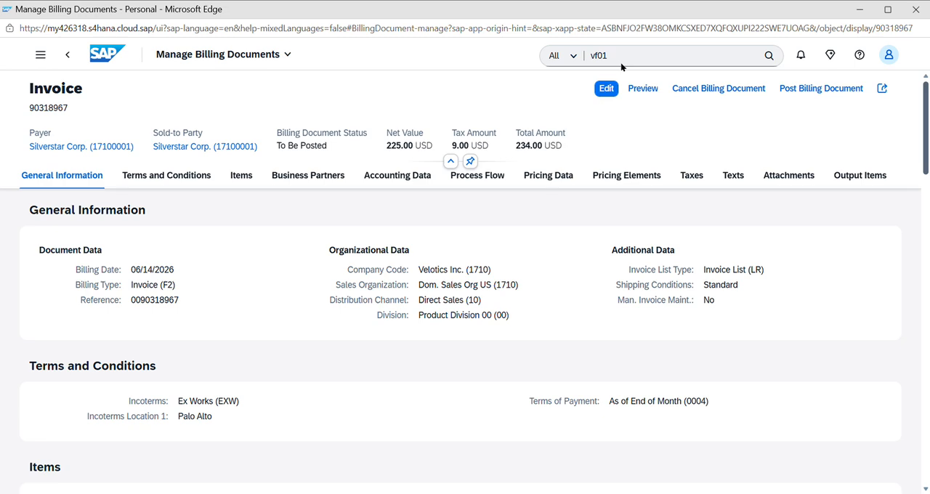
# Open the Stock - Single Material app from the Sales space and display the stock of material FG233
pyautogui.click(67, 55)
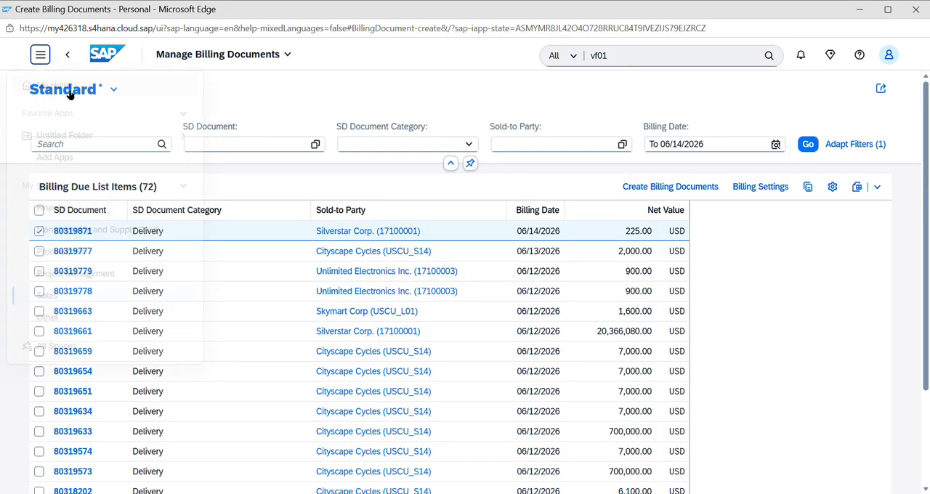
pyautogui.click(40, 55)
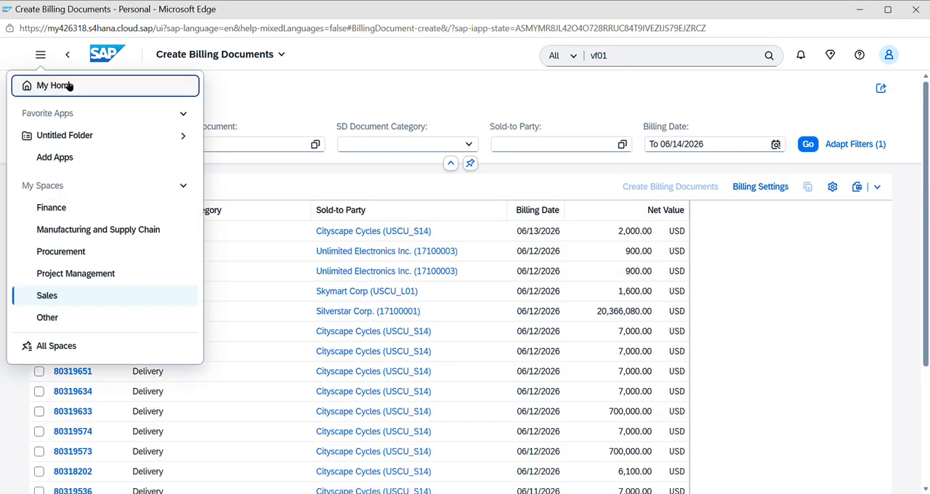
pyautogui.click(69, 87)
pyautogui.click(713, 247)
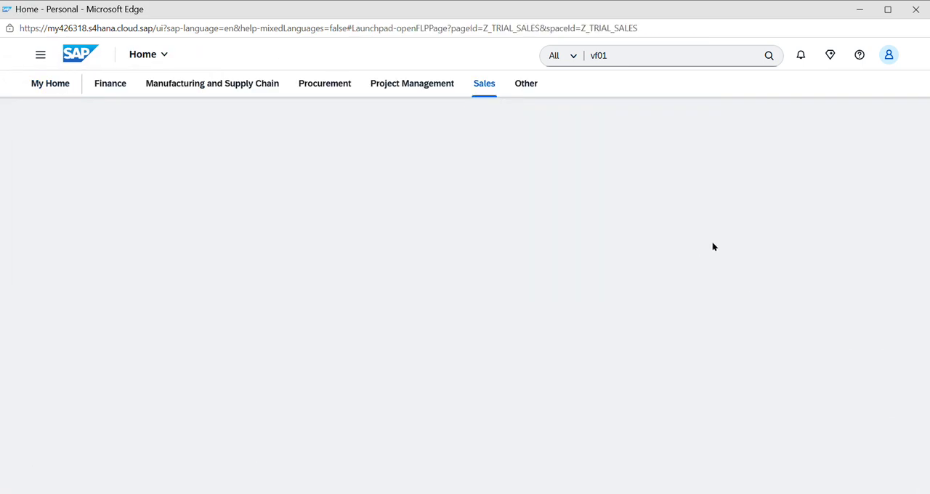
pyautogui.scroll(-5, 209, 342)
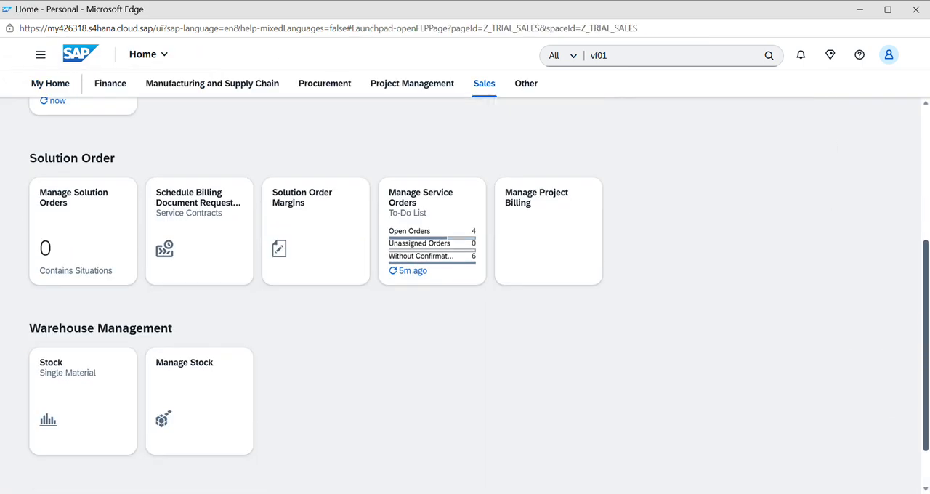
pyautogui.click(131, 328)
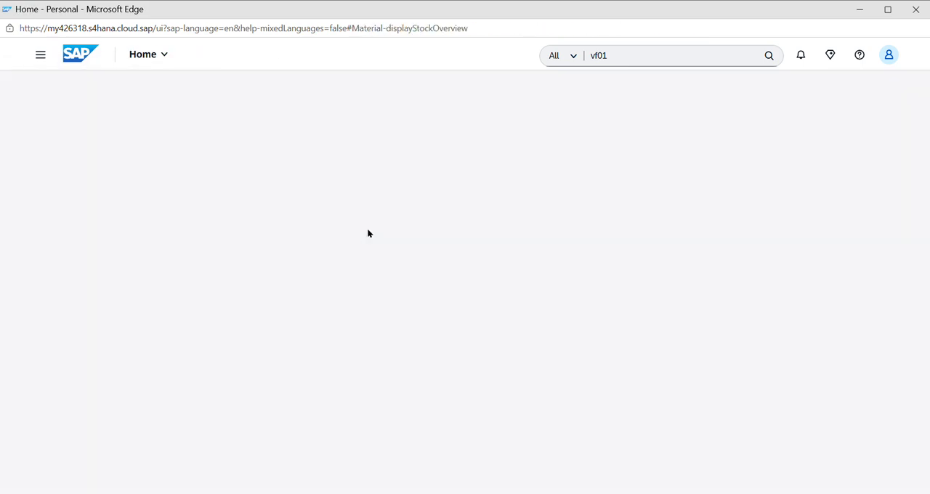
pyautogui.write('fg233')
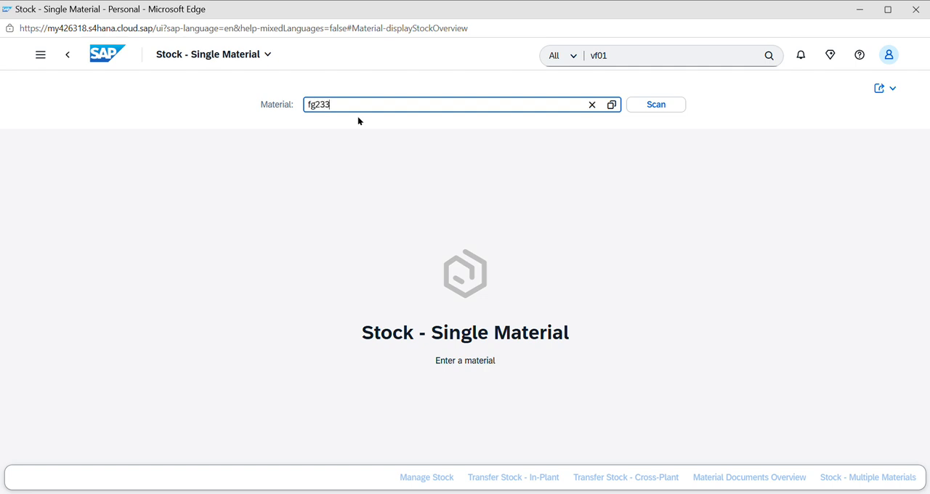
pyautogui.press('Return')
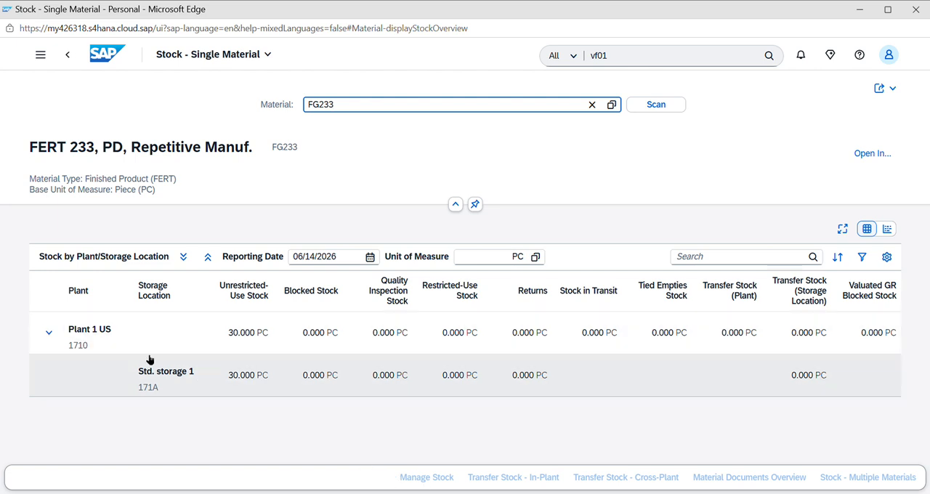
# Open the Material Documents Overview for FG233 in Plant 1 US (1710) and filter it to today's posting date
pyautogui.click(111, 329)
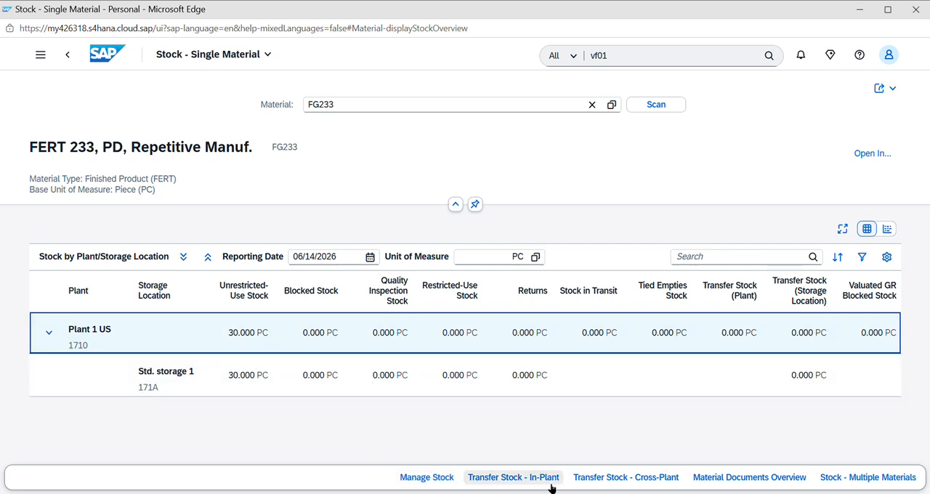
pyautogui.click(784, 481)
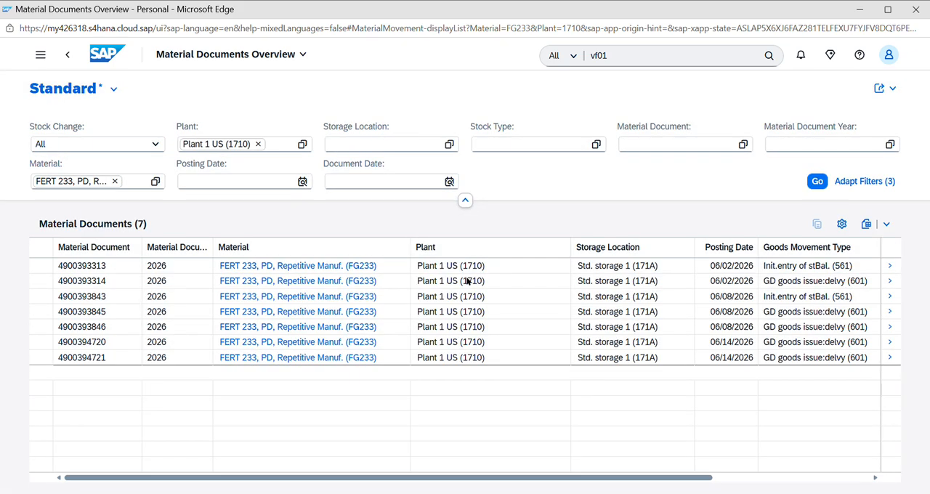
pyautogui.click(303, 182)
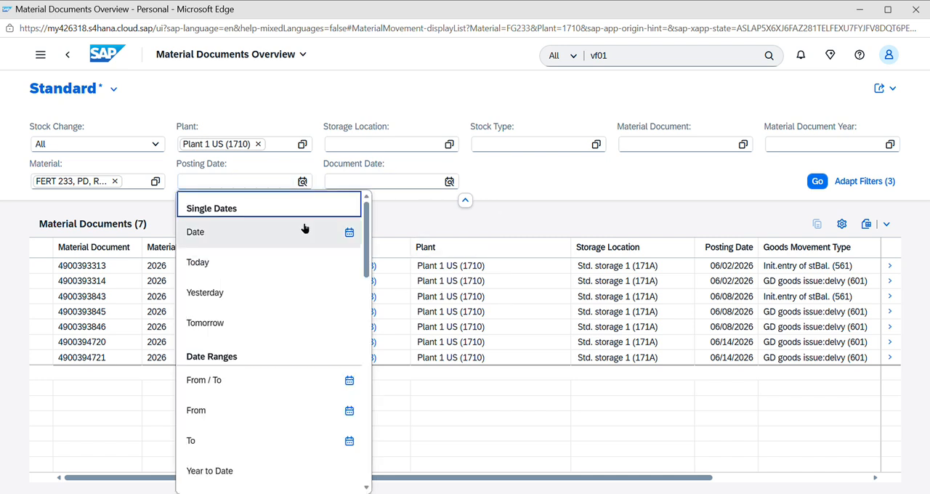
pyautogui.click(217, 266)
pyautogui.click(817, 180)
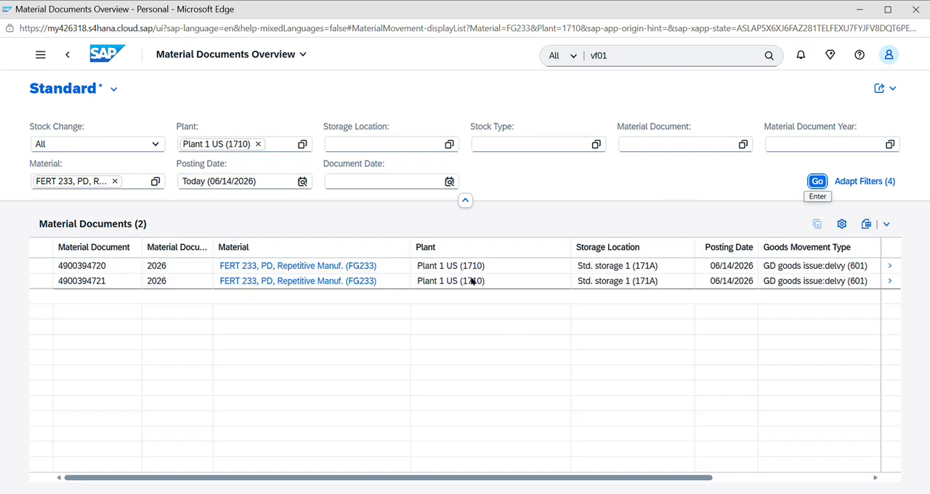
# Add the Delivery and Quantity columns to the material documents table
pyautogui.moveTo(736, 477); pyautogui.dragTo(893, 478)
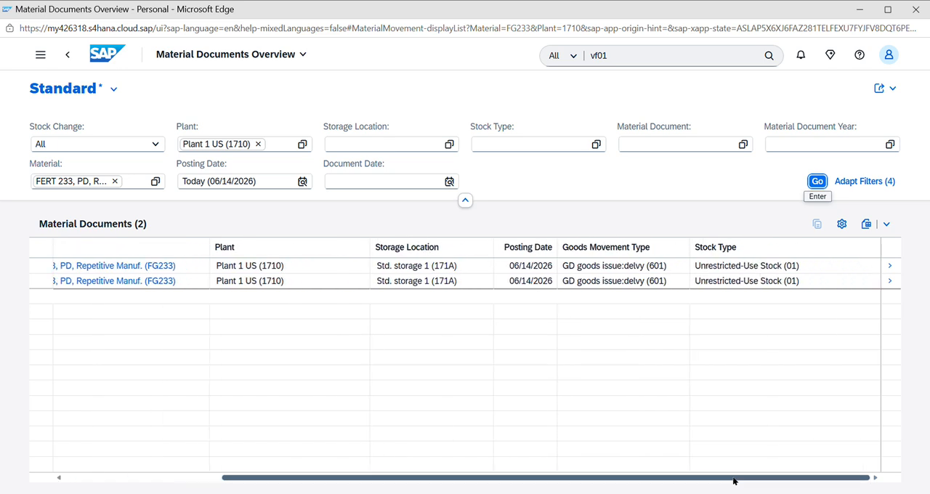
pyautogui.click(841, 224)
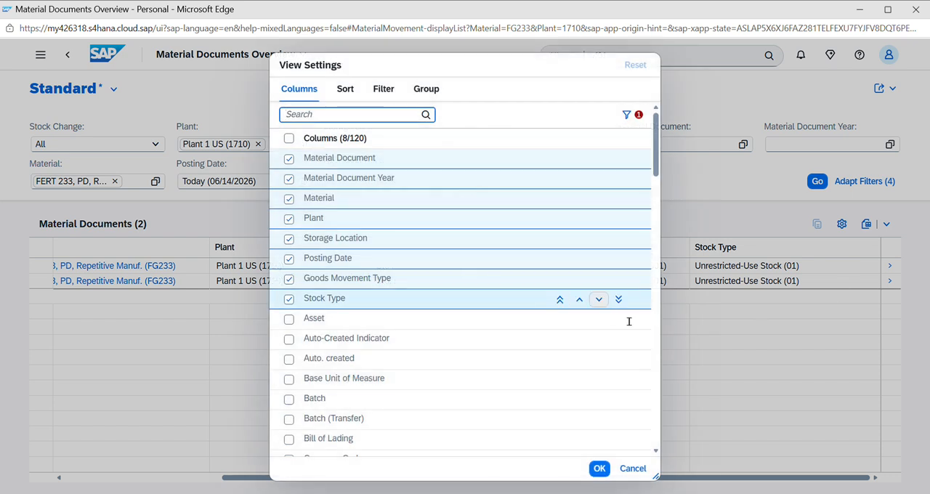
pyautogui.moveTo(654, 175); pyautogui.dragTo(661, 228)
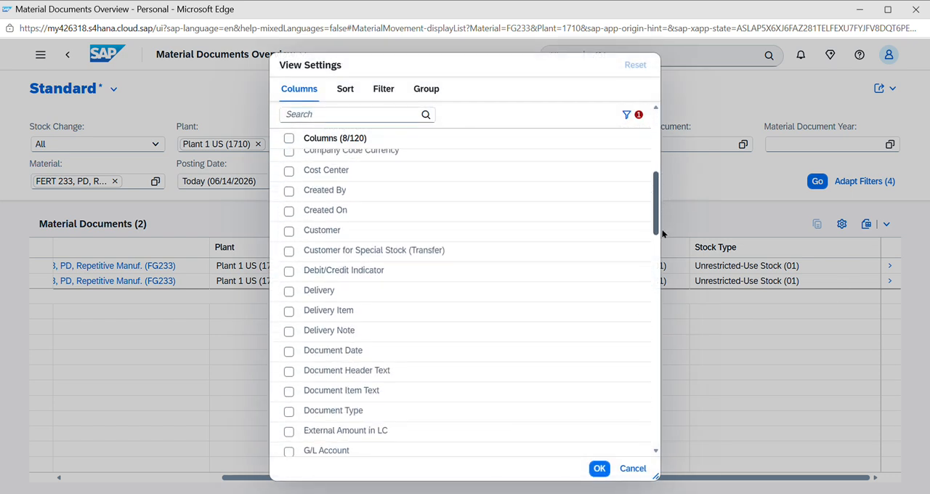
pyautogui.click(290, 291)
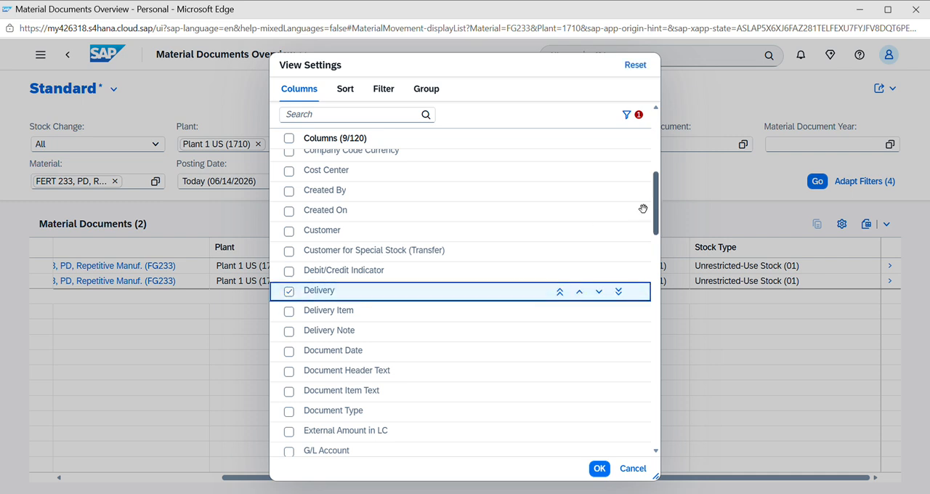
pyautogui.moveTo(656, 212); pyautogui.dragTo(655, 299)
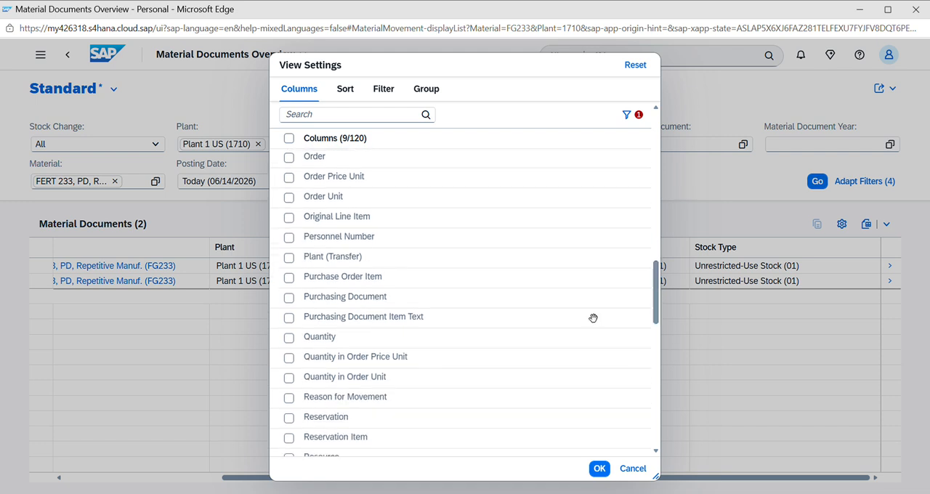
pyautogui.click(288, 337)
pyautogui.click(600, 469)
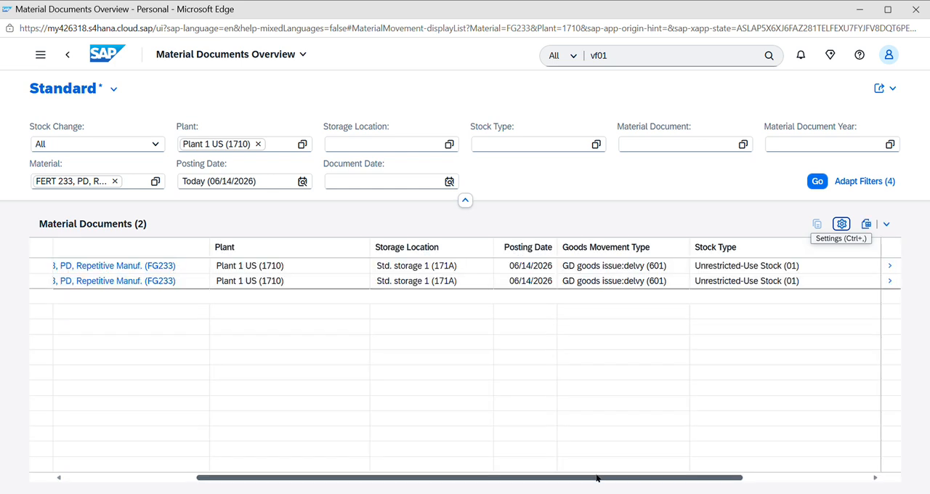
# Examine the second material document's row across its columns, checking the goods movement type, delivery and quantity
pyautogui.moveTo(597, 478); pyautogui.dragTo(308, 477)
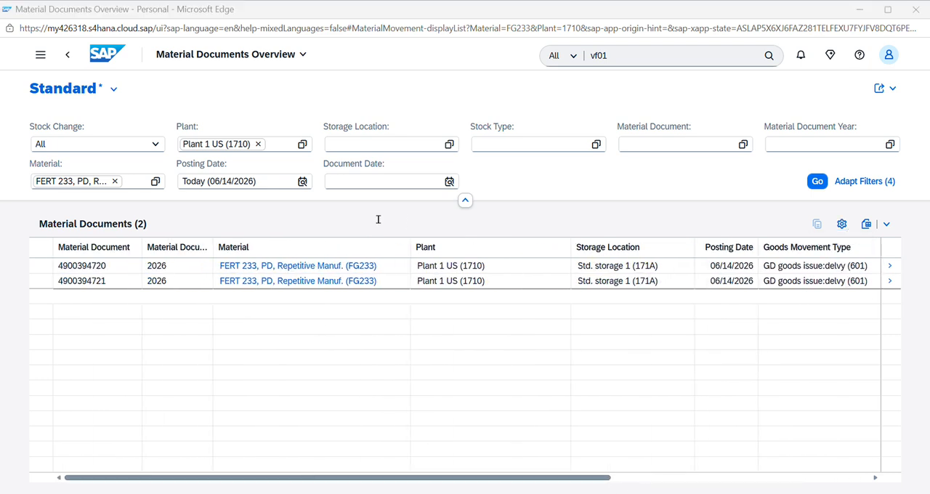
pyautogui.click(107, 284)
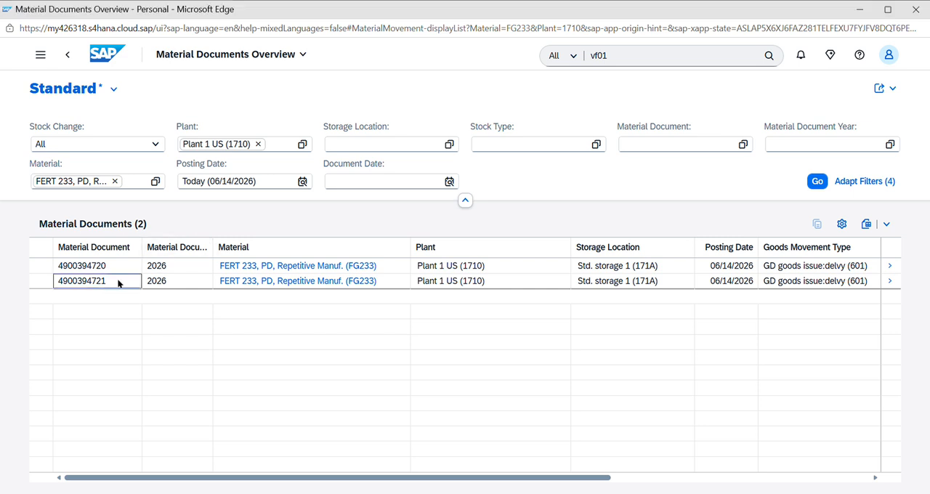
pyautogui.press('Right')
pyautogui.press('Right')
pyautogui.press('Right')
pyautogui.press('Right')
pyautogui.press('Right')
pyautogui.press('Right')
pyautogui.press('Right')
pyautogui.press('Right')
pyautogui.press('Right')
pyautogui.press('Right')
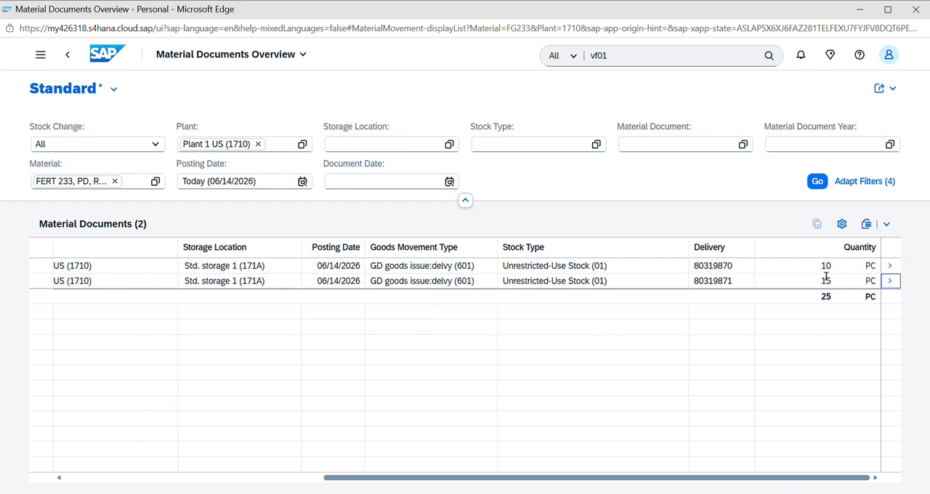
pyautogui.press('Left')
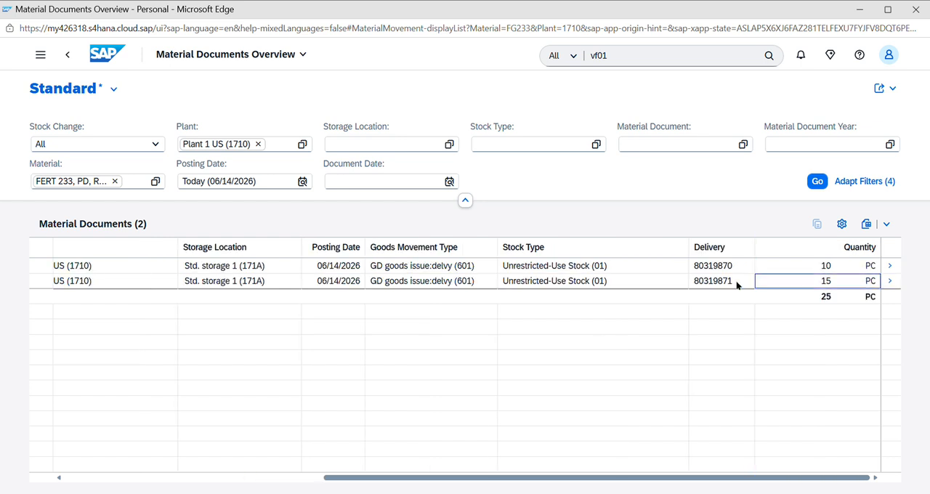
pyautogui.moveTo(474, 281); pyautogui.dragTo(438, 287)
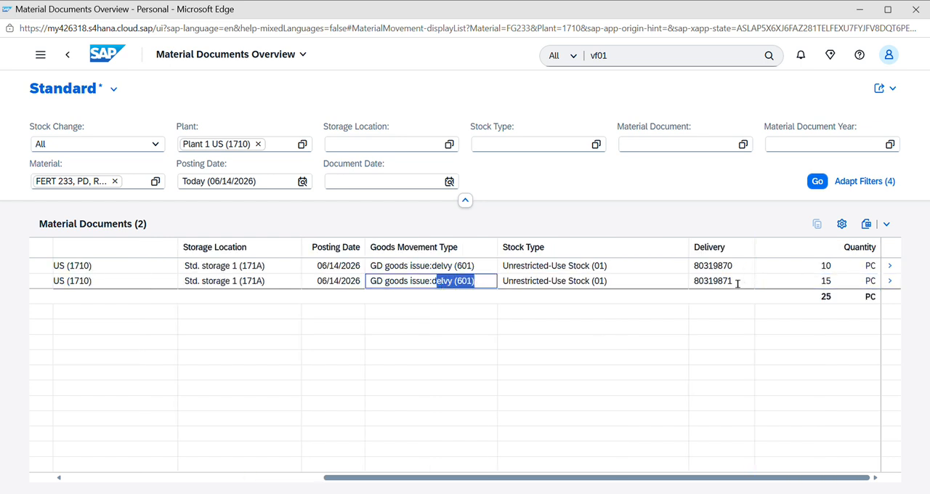
pyautogui.moveTo(736, 282); pyautogui.dragTo(677, 285)
pyautogui.hotkey('alt', 'Tab')
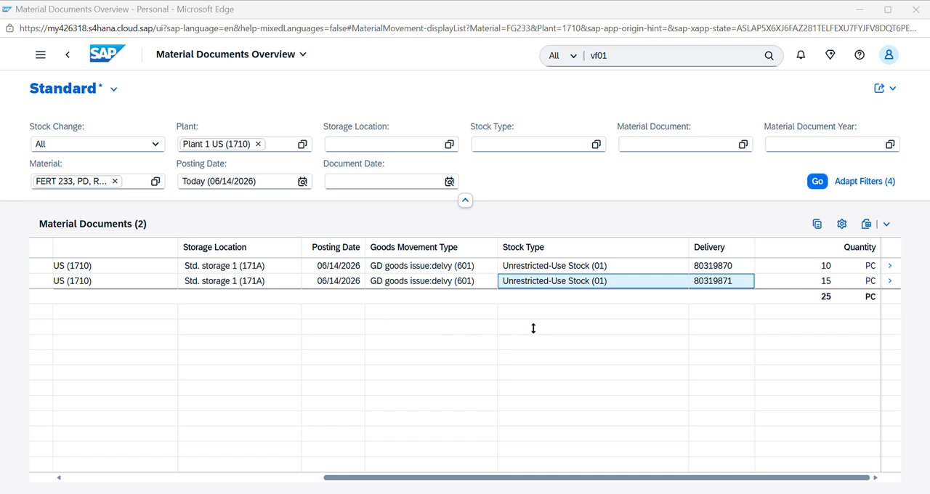
pyautogui.click(706, 302)
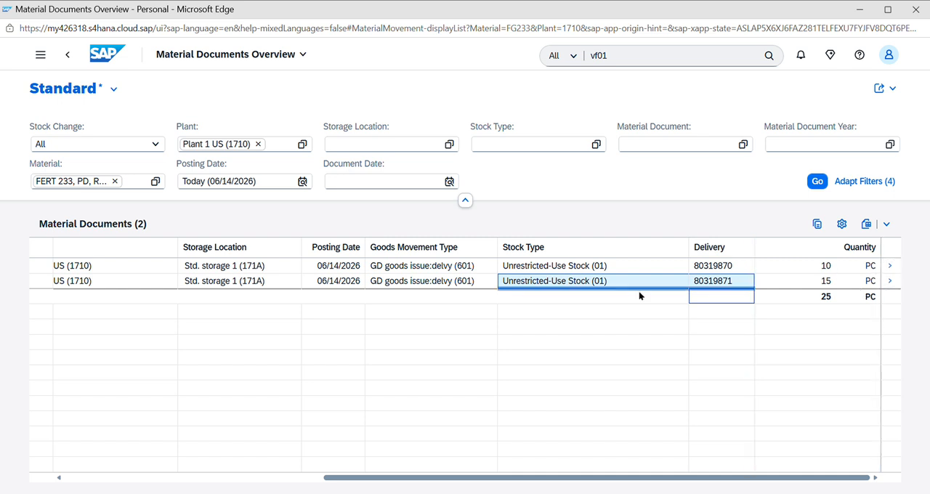
# Open the material document of the 15 PC goods issue and review its item's material, movement type, storage location and quantity
pyautogui.click(892, 282)
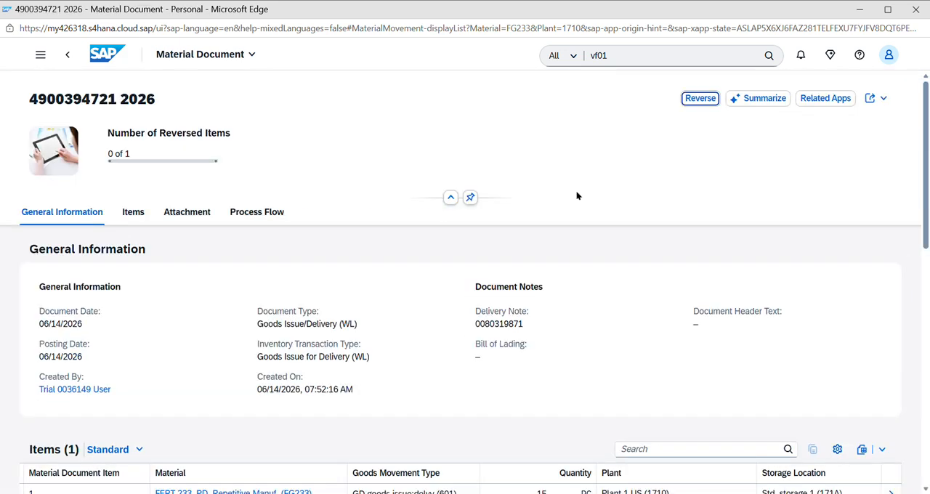
pyautogui.moveTo(924, 186)
pyautogui.mouseDown()
pyautogui.moveTo(928, 341)
pyautogui.moveTo(928, 182)
pyautogui.mouseUp()
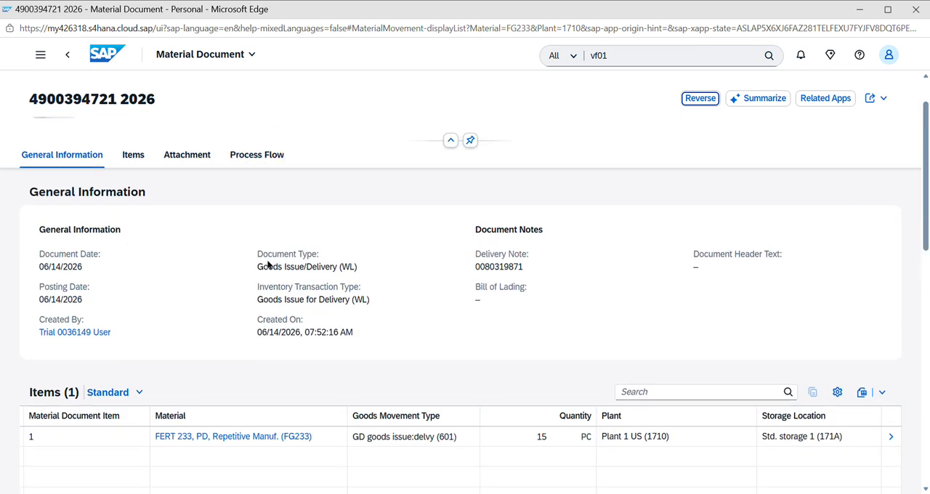
pyautogui.moveTo(457, 438); pyautogui.dragTo(388, 433)
pyautogui.moveTo(323, 438); pyautogui.dragTo(289, 437)
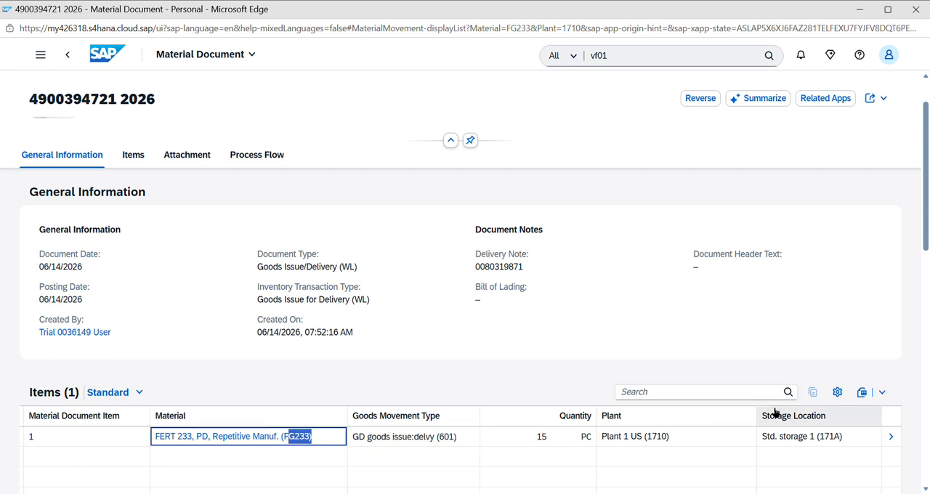
pyautogui.click(770, 434)
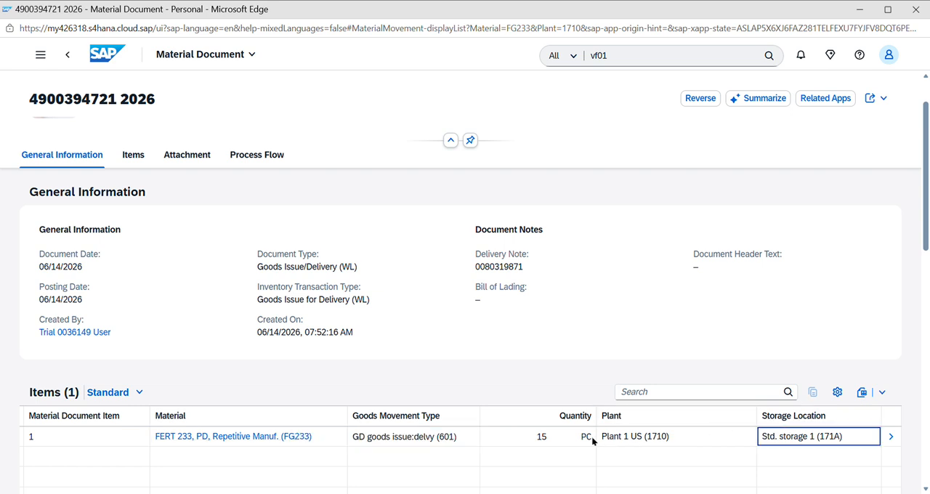
pyautogui.click(591, 436)
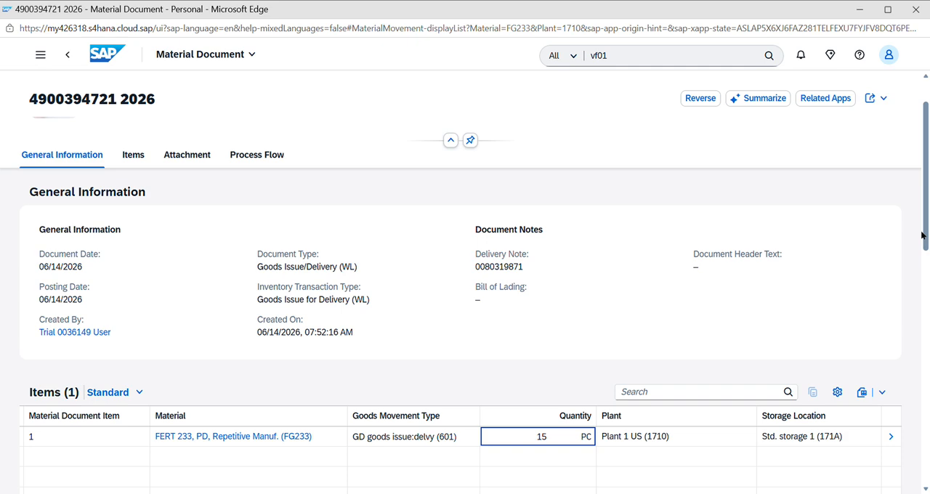
# Review the process flow of the material document and return to its general information
pyautogui.moveTo(925, 236); pyautogui.dragTo(925, 403)
pyautogui.click(925, 298)
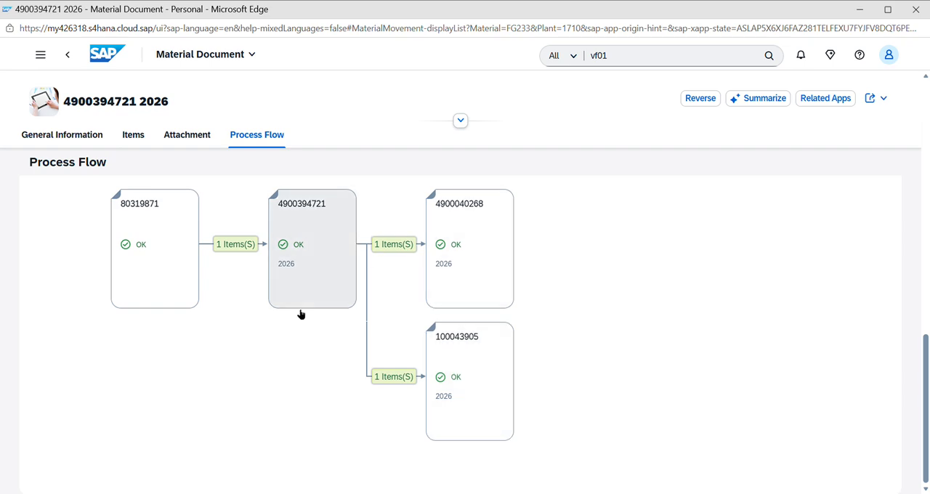
pyautogui.click(925, 249)
pyautogui.moveTo(925, 247); pyautogui.dragTo(925, 109)
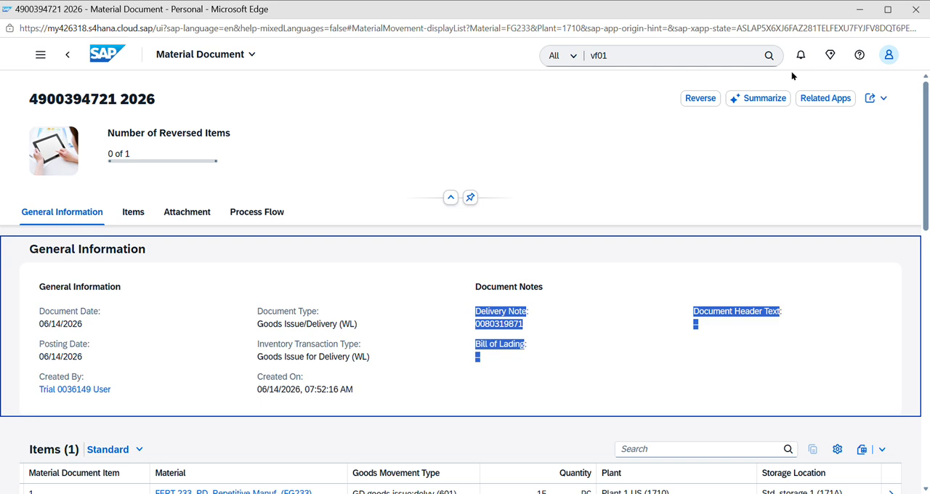